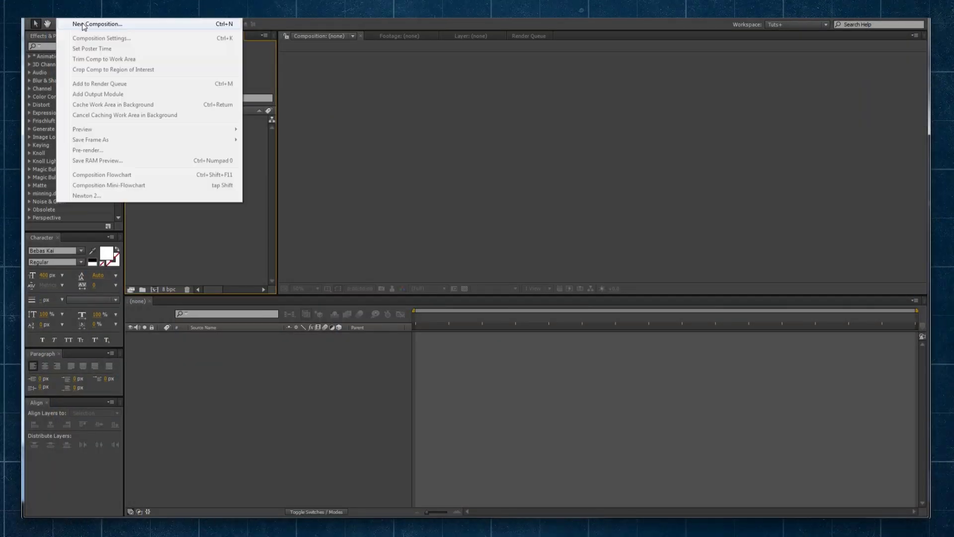
# Step: Create Comp 1 at 1920×1080, 25 fps, and add a white '60' text layer near the frame centre
pyautogui.press('Return')
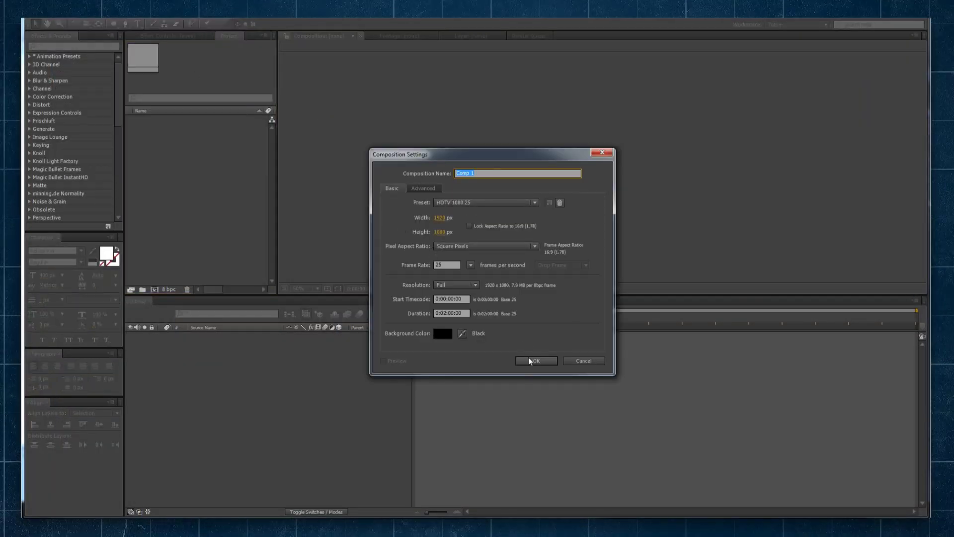
pyautogui.click(529, 360)
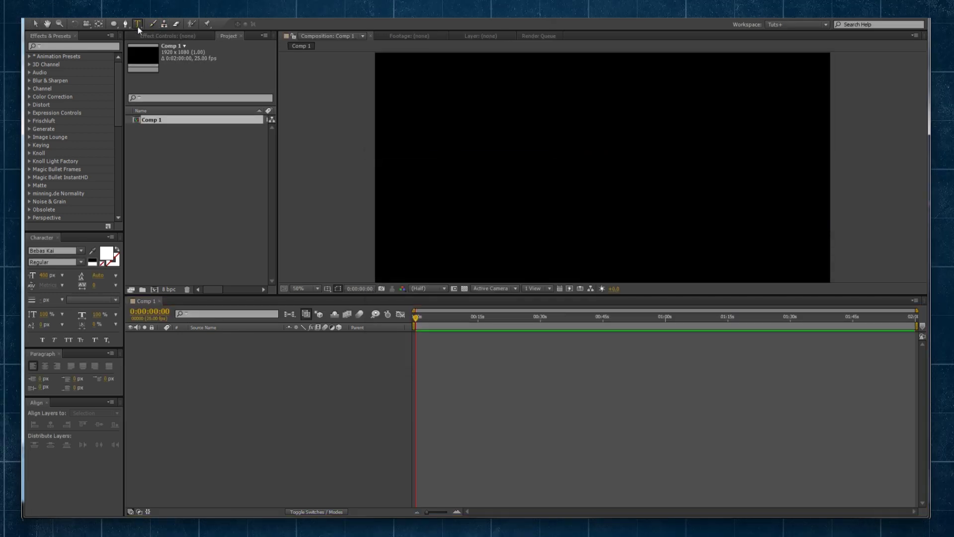
pyautogui.click(137, 25)
pyautogui.click(587, 171)
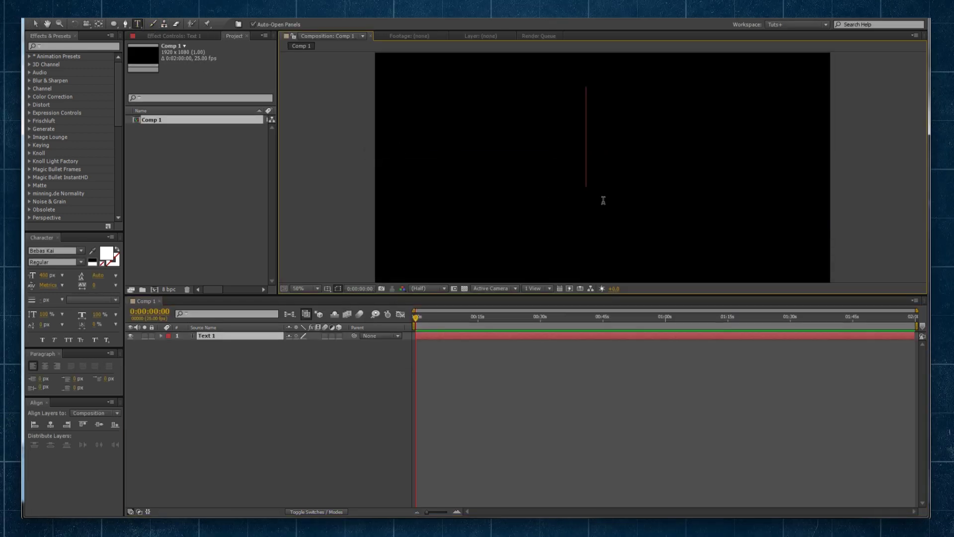
pyautogui.write('60')
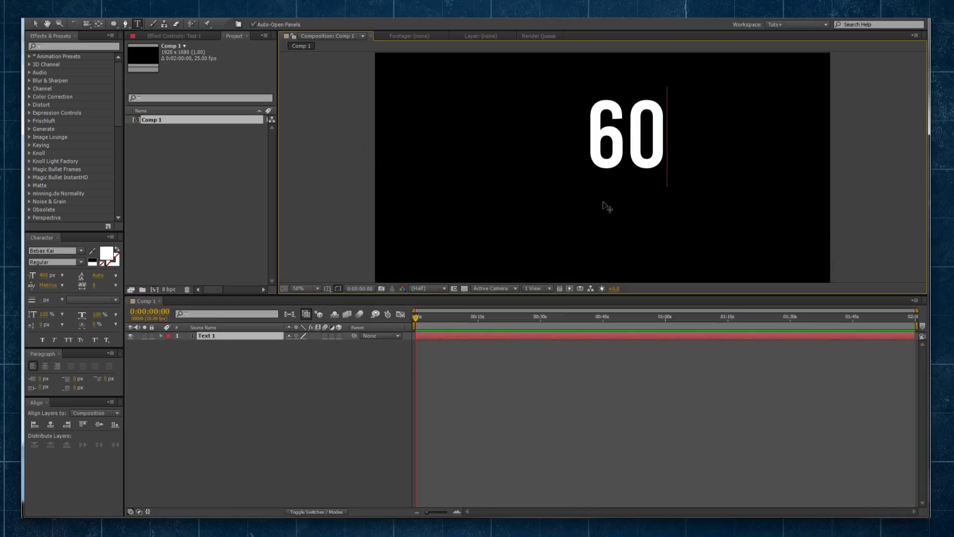
pyautogui.click(35, 24)
pyautogui.moveTo(642, 134); pyautogui.dragTo(610, 159)
pyautogui.doubleClick(610, 159)
pyautogui.click(35, 24)
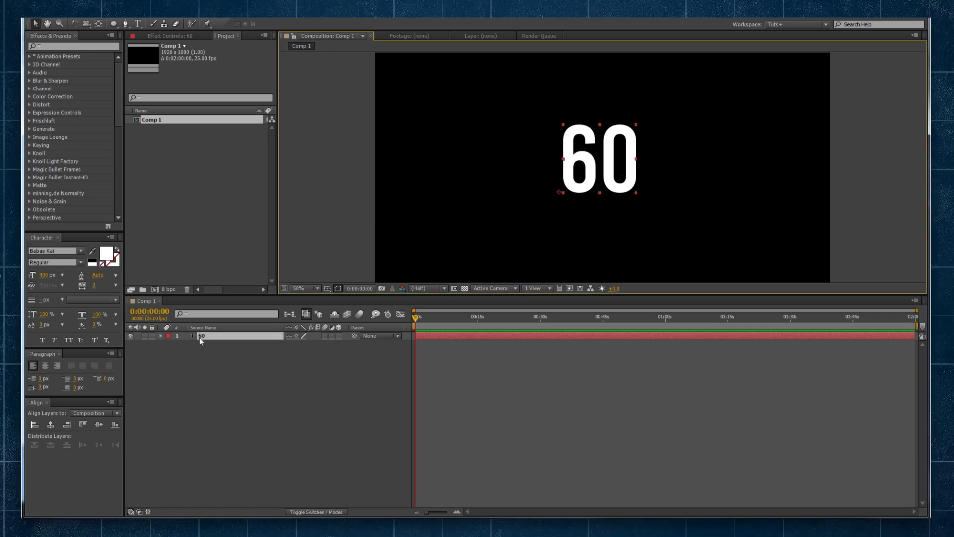
# Step: Add a text animator to the 60 layer with Position, then add Opacity to Animator 1
pyautogui.click(161, 336)
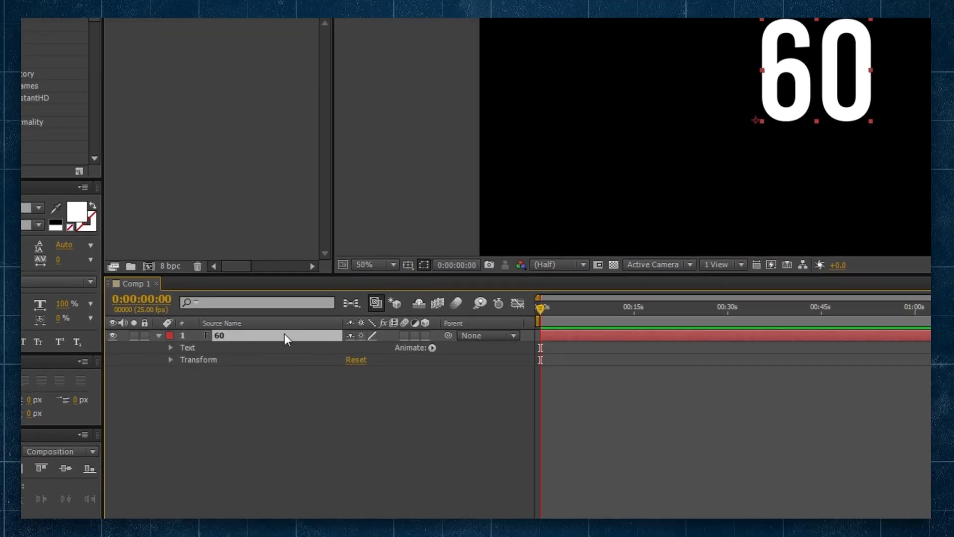
pyautogui.click(234, 346)
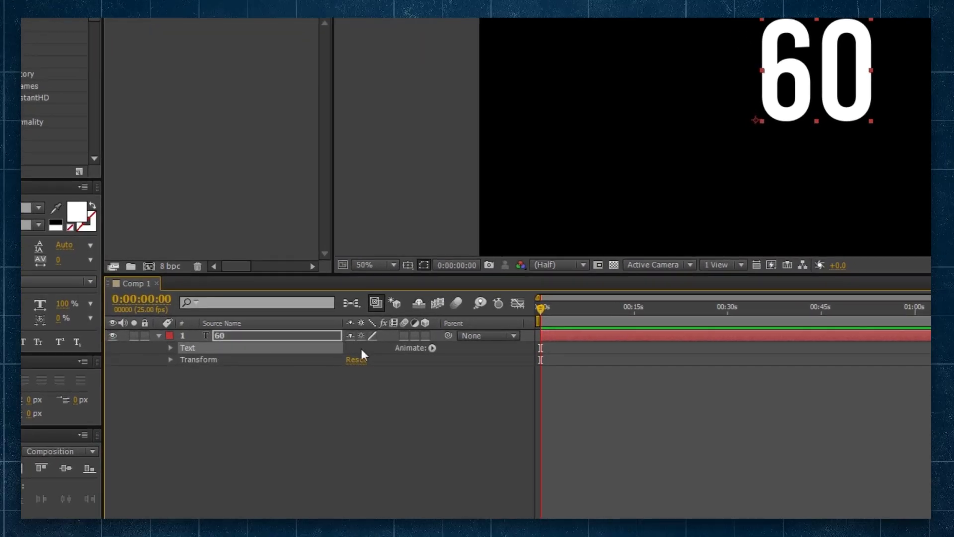
pyautogui.click(431, 347)
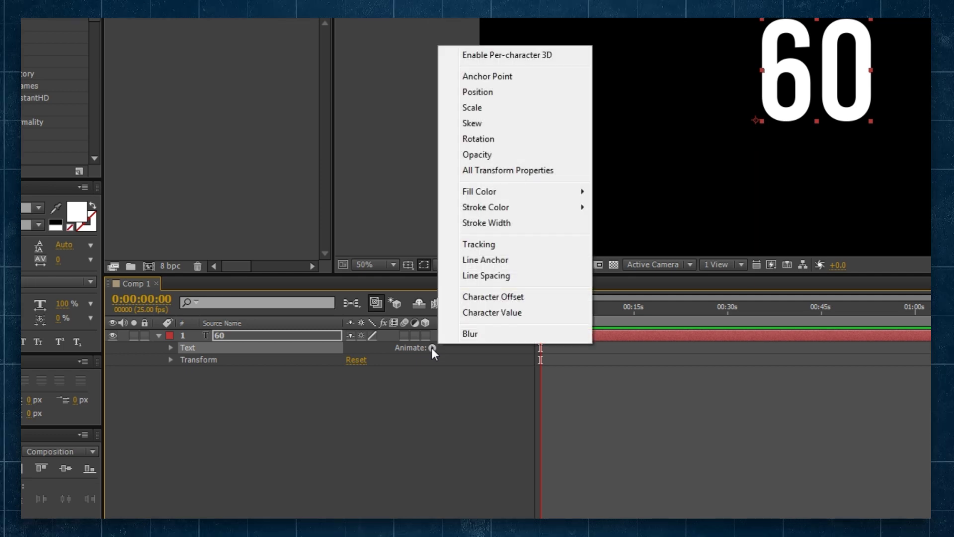
pyautogui.click(498, 92)
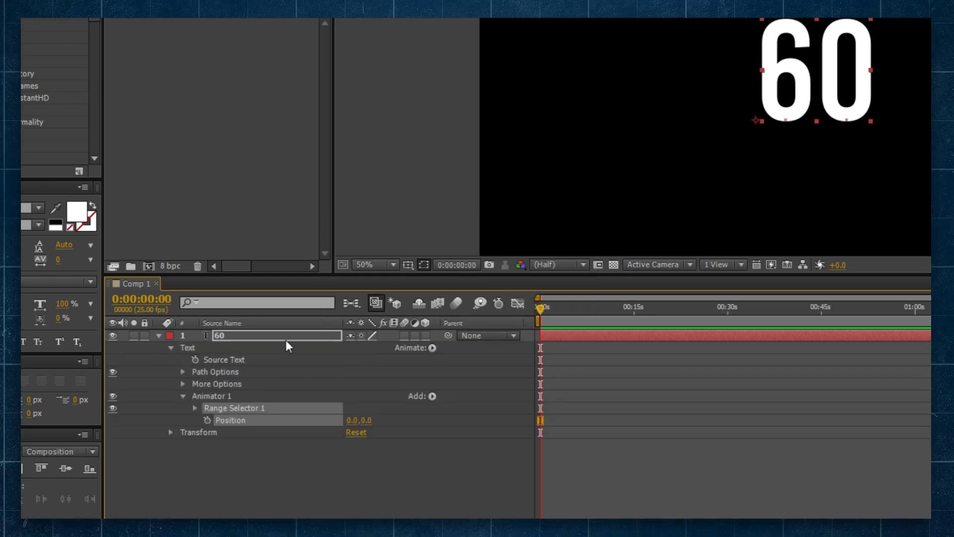
pyautogui.click(432, 395)
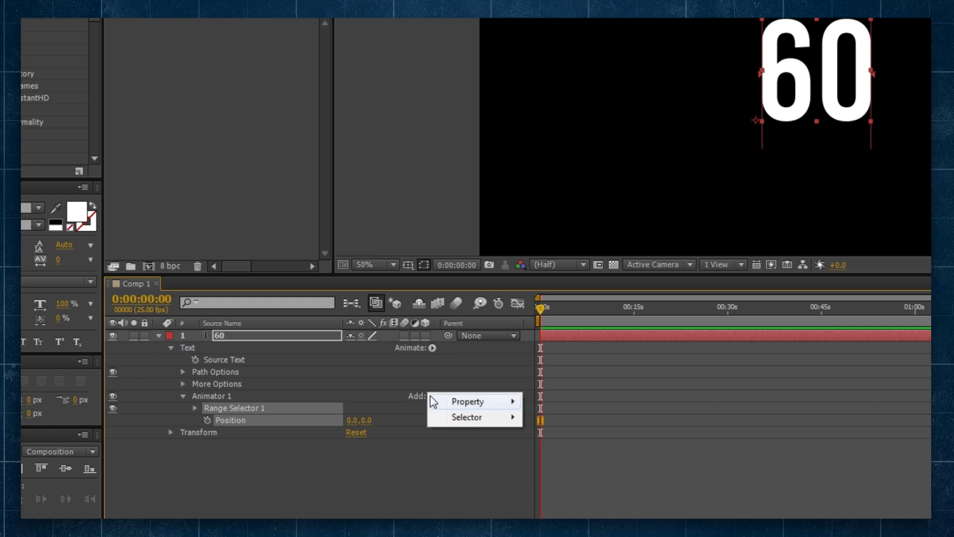
pyautogui.moveTo(440, 400)
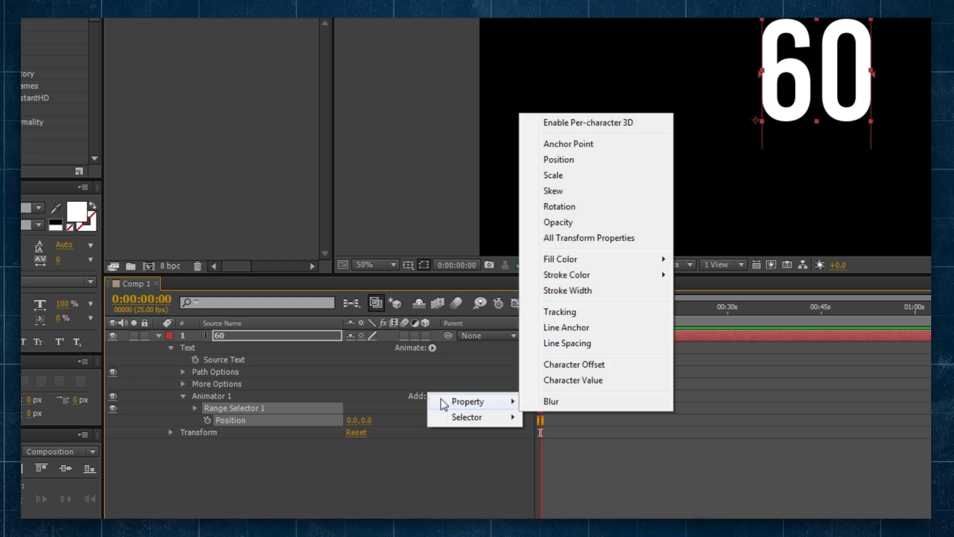
pyautogui.click(572, 226)
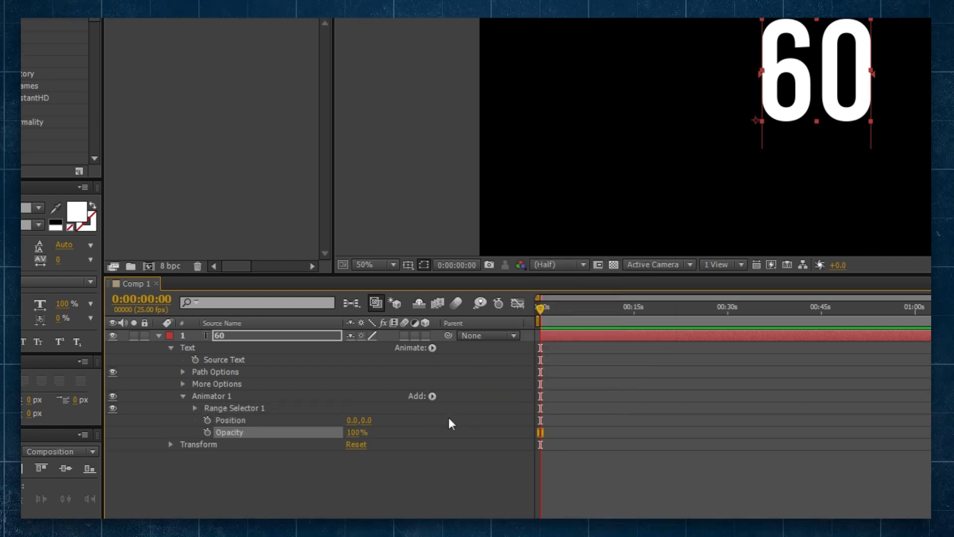
# Step: Set Range Selector 1's advanced Units to Index
pyautogui.click(204, 398)
pyautogui.click(255, 407)
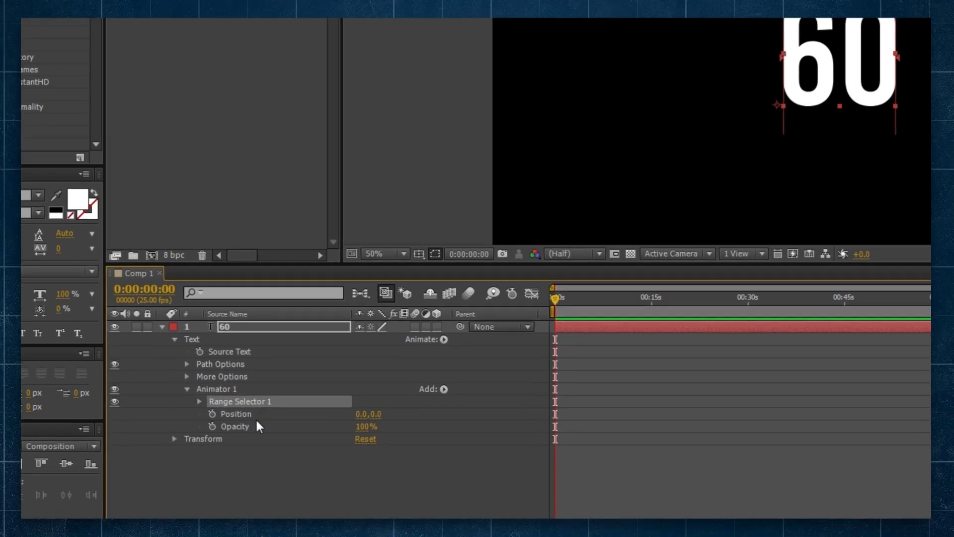
pyautogui.click(239, 420)
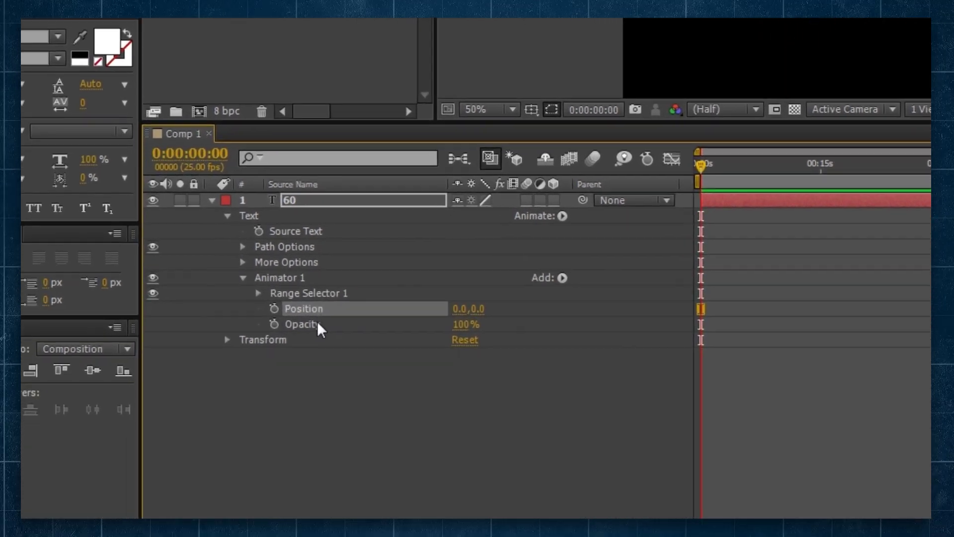
pyautogui.click(317, 321)
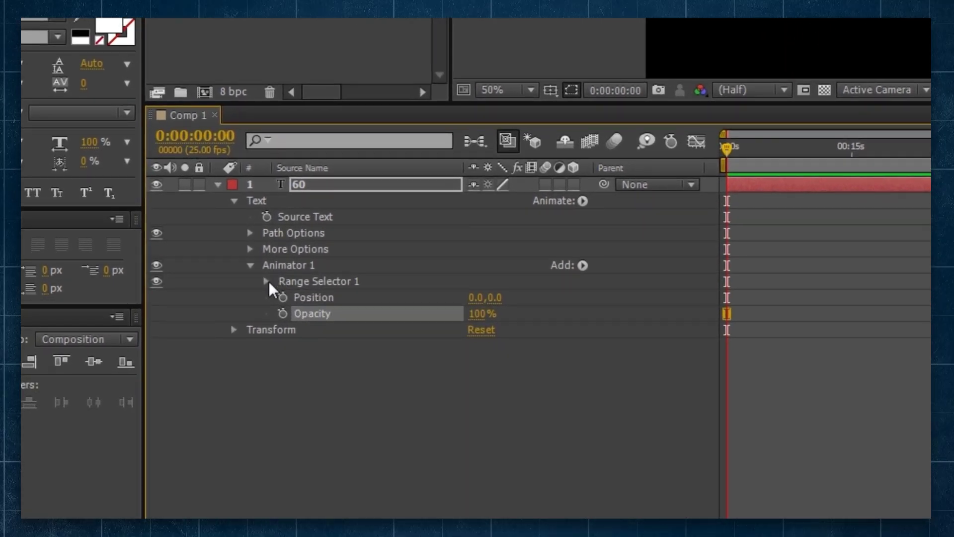
pyautogui.click(266, 281)
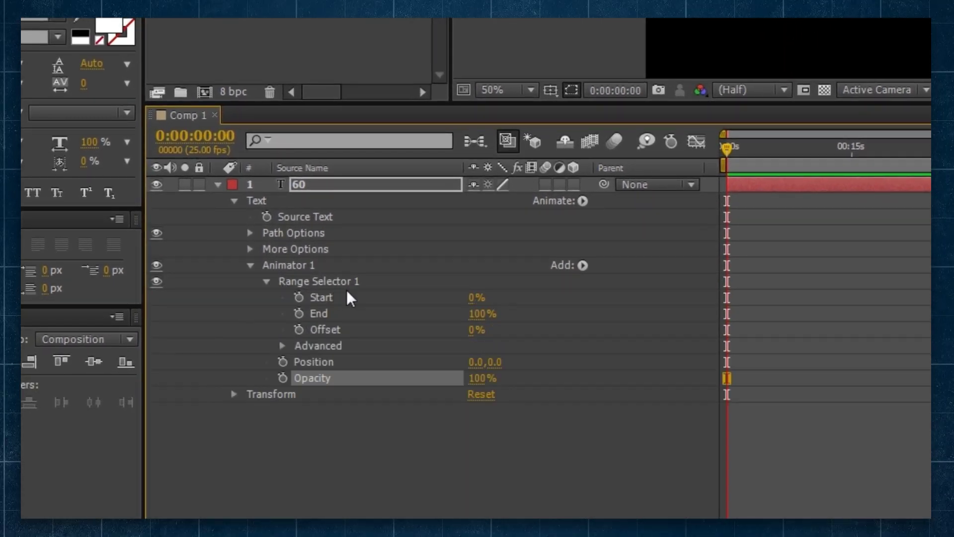
pyautogui.click(282, 345)
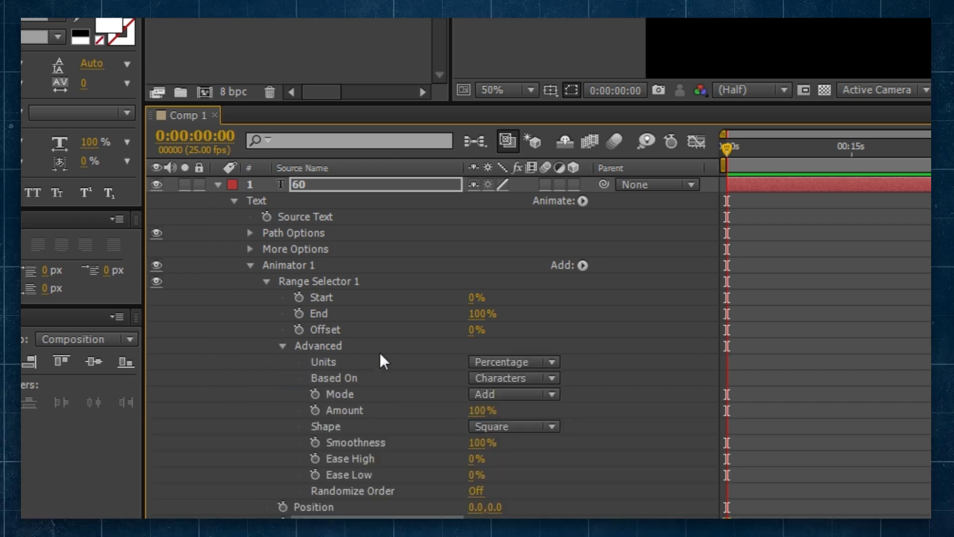
pyautogui.click(328, 361)
pyautogui.click(485, 361)
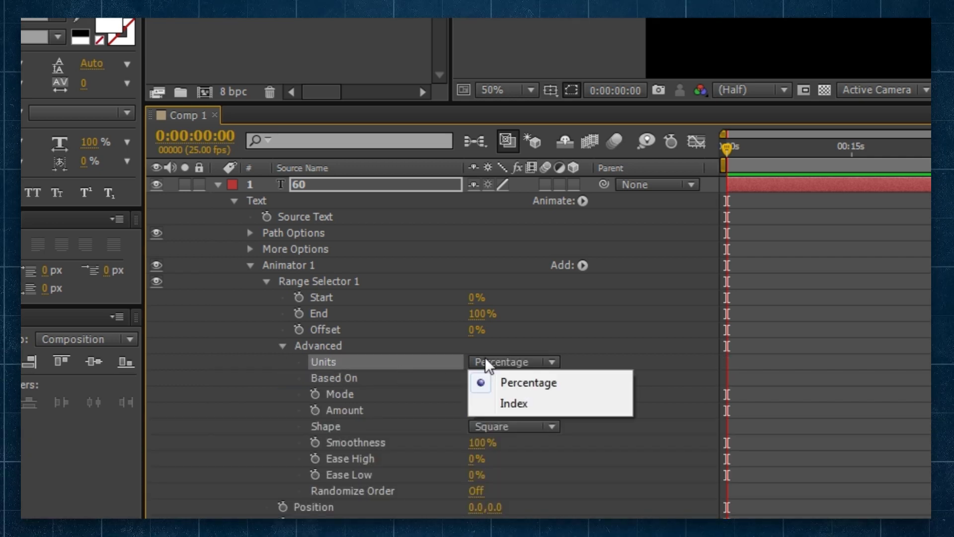
pyautogui.click(492, 404)
# Step: Scroll down to the range selector's End and Start properties and select Start
pyautogui.click(536, 327)
pyautogui.scroll(-1, 560, 337)
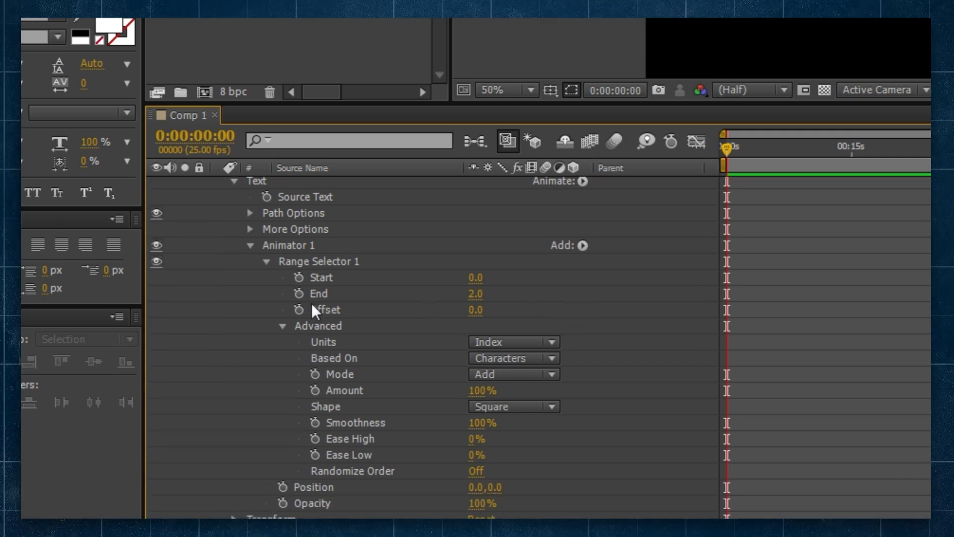
pyautogui.click(323, 297)
pyautogui.click(318, 279)
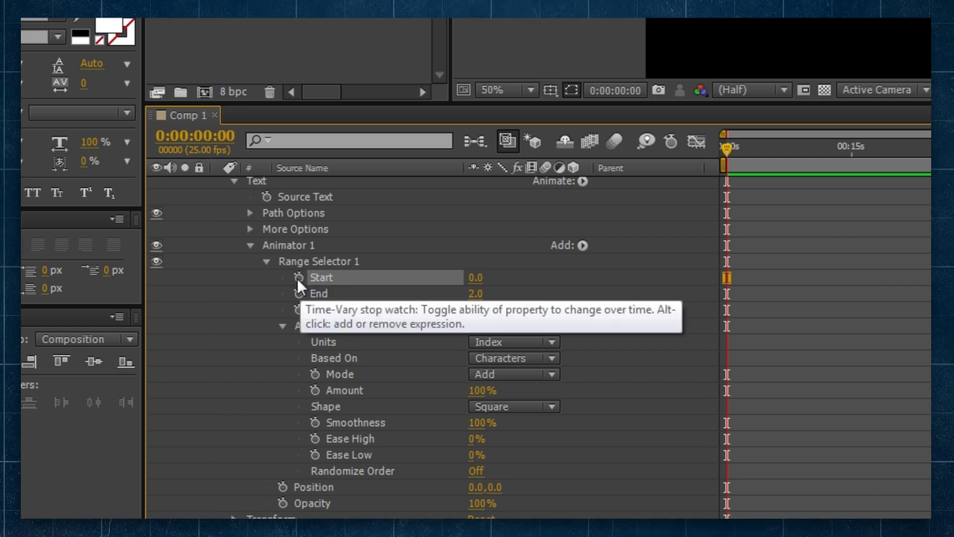
# Step: Give Start the expression if(text.sourceText.valueAtTime(time-0.5)%10==0){0}else{1}
pyautogui.keyDown('alt'); pyautogui.click(298, 277); pyautogui.keyUp('alt')
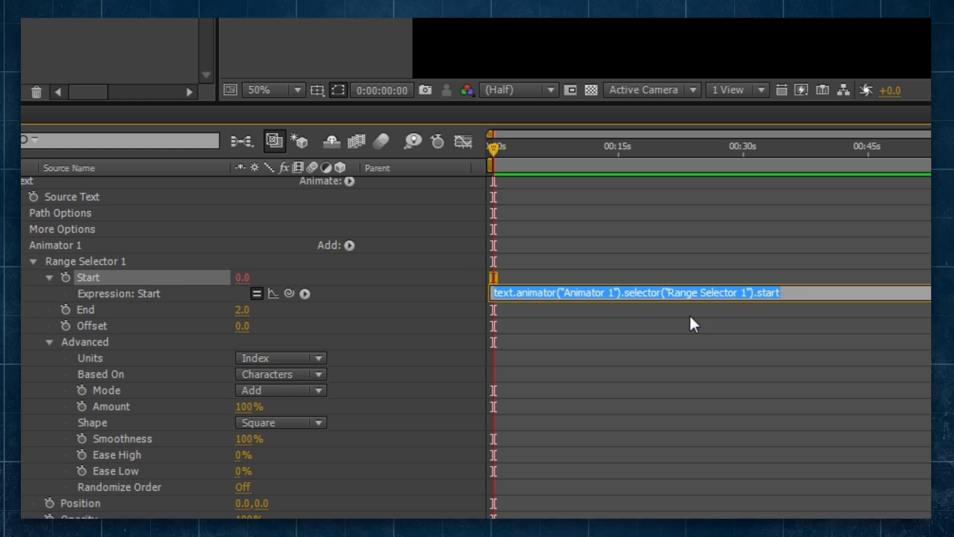
pyautogui.press('BackSpace')
pyautogui.write('if(text.sourceText')
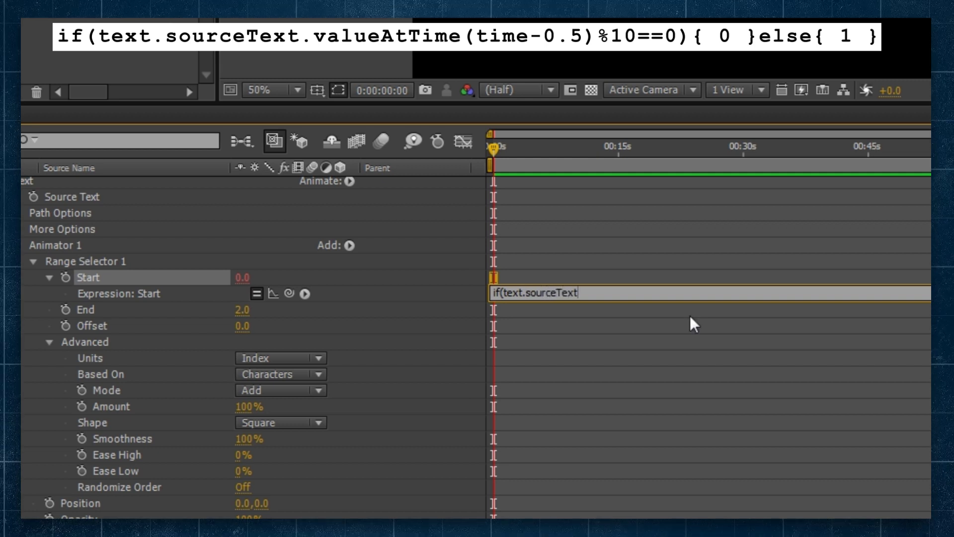
pyautogui.write('.value')
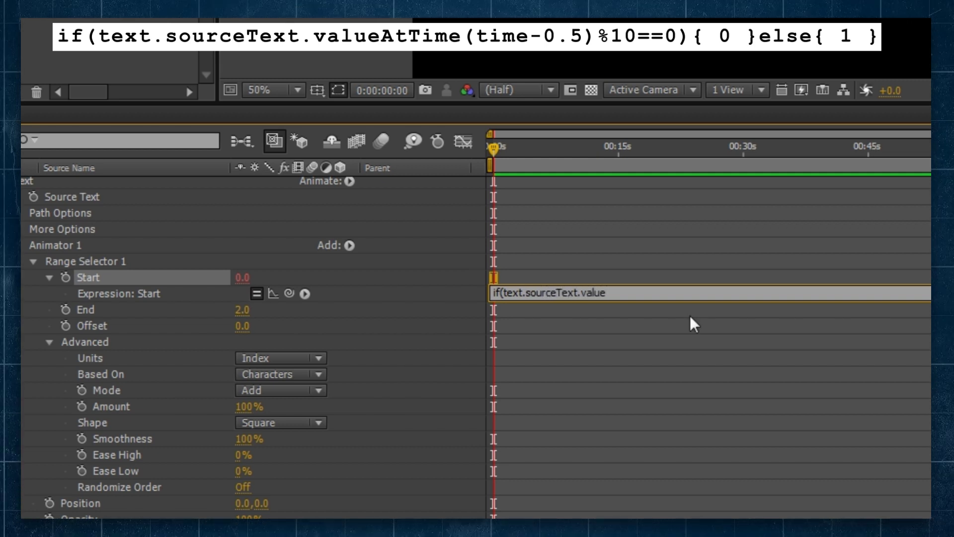
pyautogui.write('TtTime')
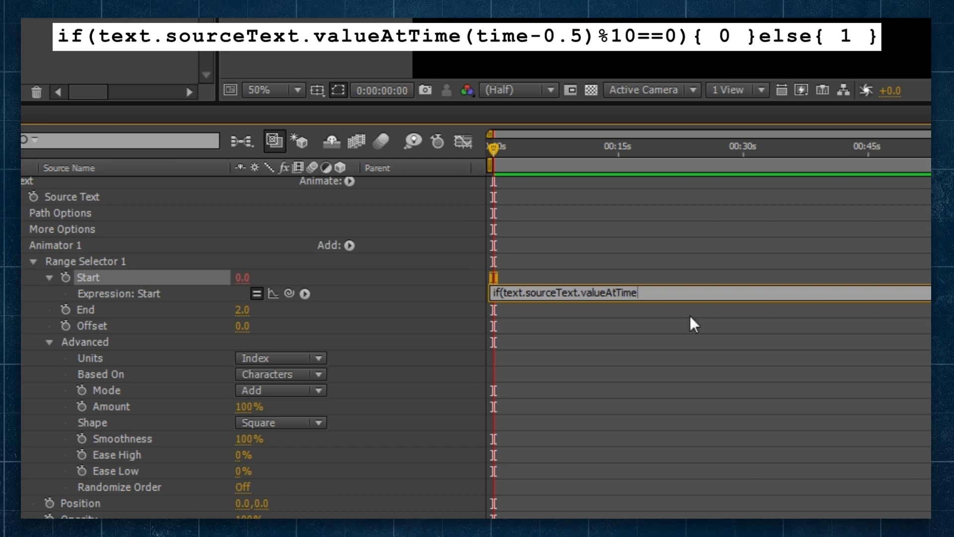
pyautogui.write('(time-0')
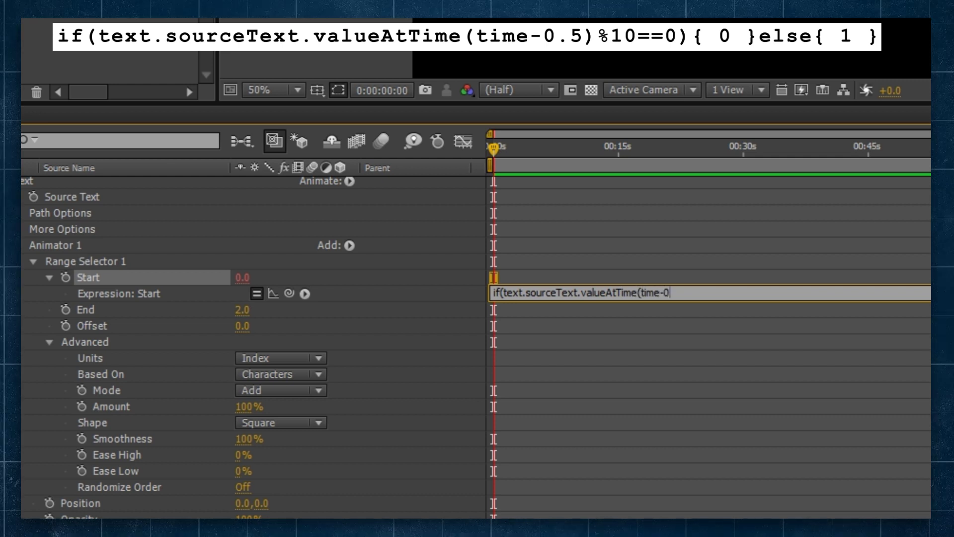
pyautogui.write('.5)%10=')
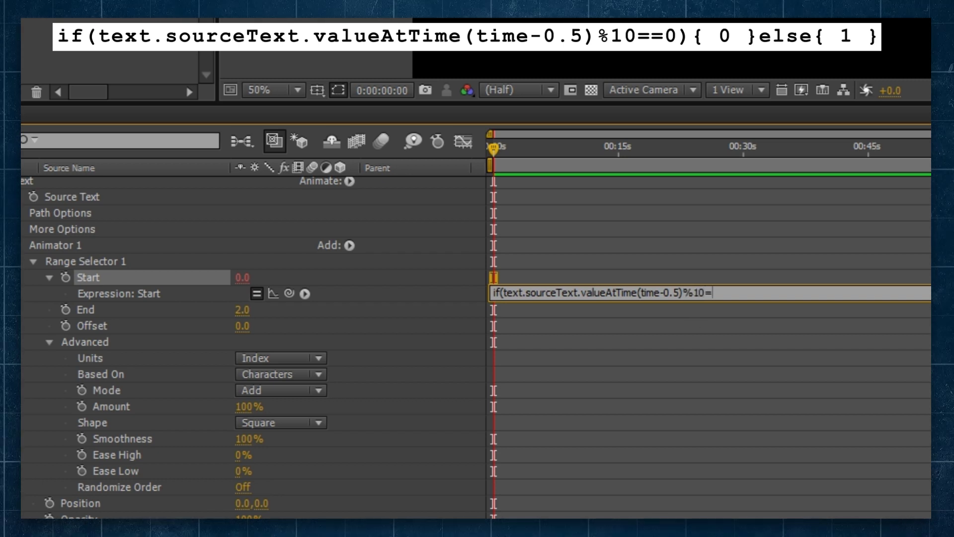
pyautogui.write('=0')
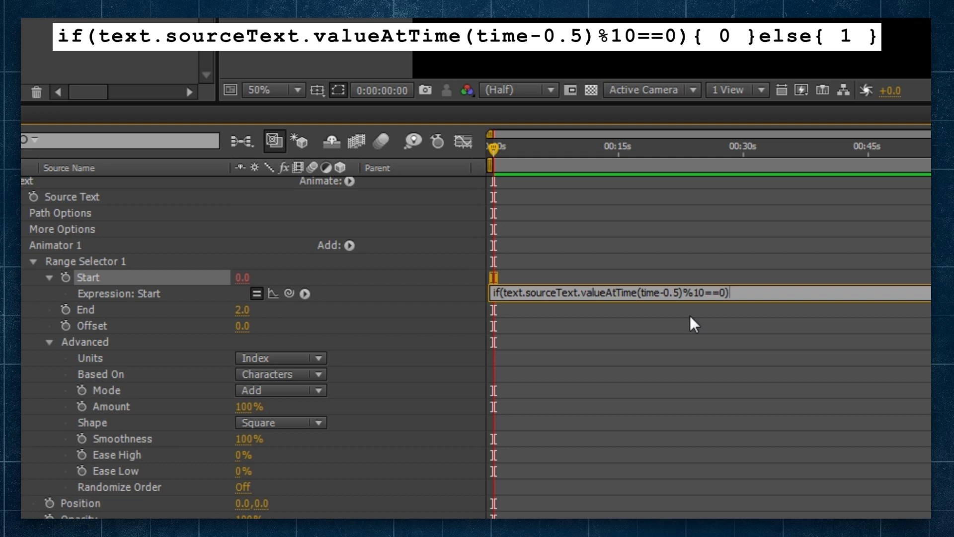
pyautogui.write('){')
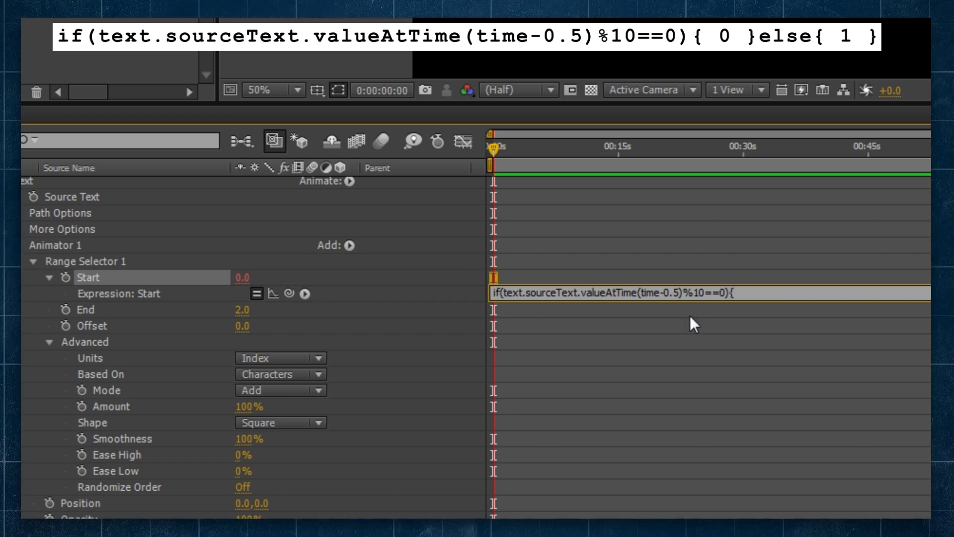
pyautogui.write('0}else{')
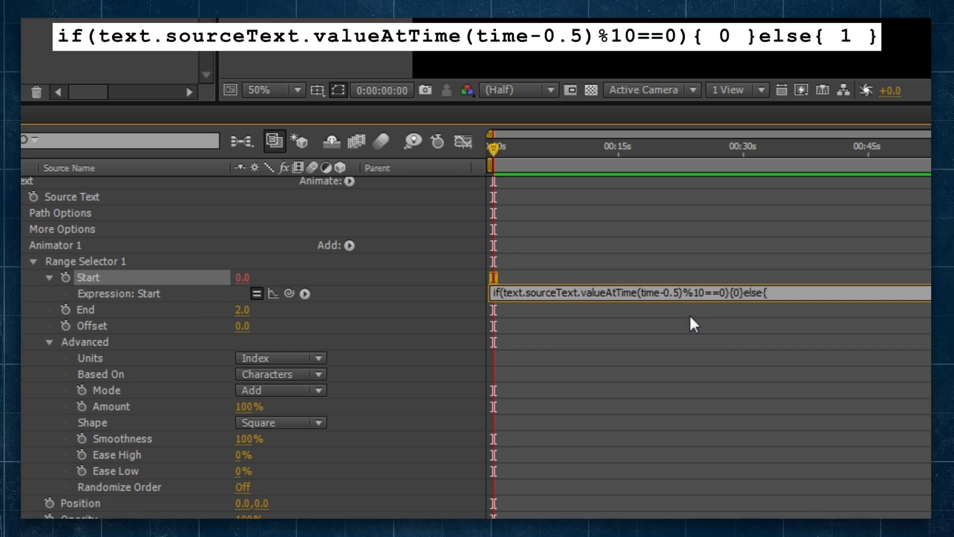
pyautogui.write('1}')
# Step: Highlight the valueAtTime, compared 0, and returned 0 and 1 parts, then commit so Start evaluates to 0
pyautogui.moveTo(503, 293); pyautogui.dragTo(704, 297)
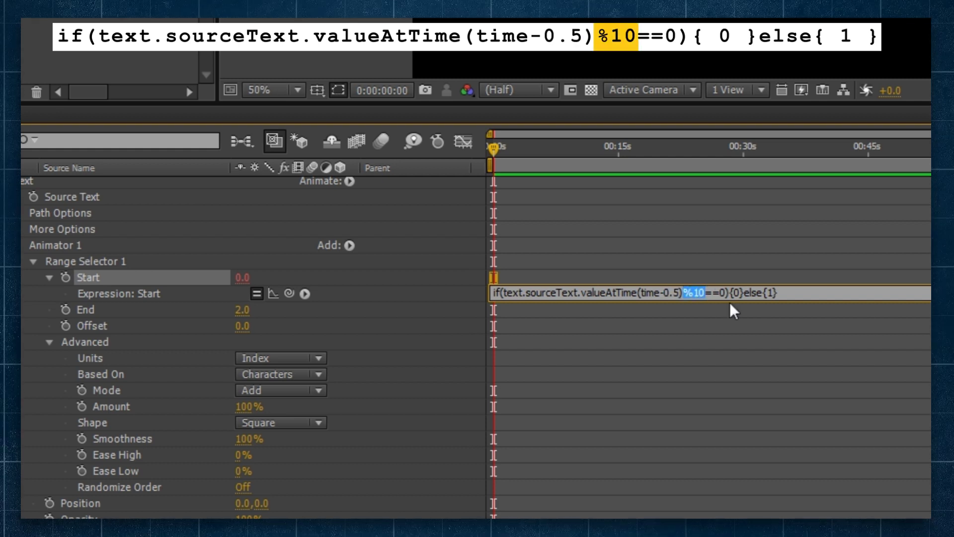
pyautogui.click(723, 292)
pyautogui.doubleClick(722, 292)
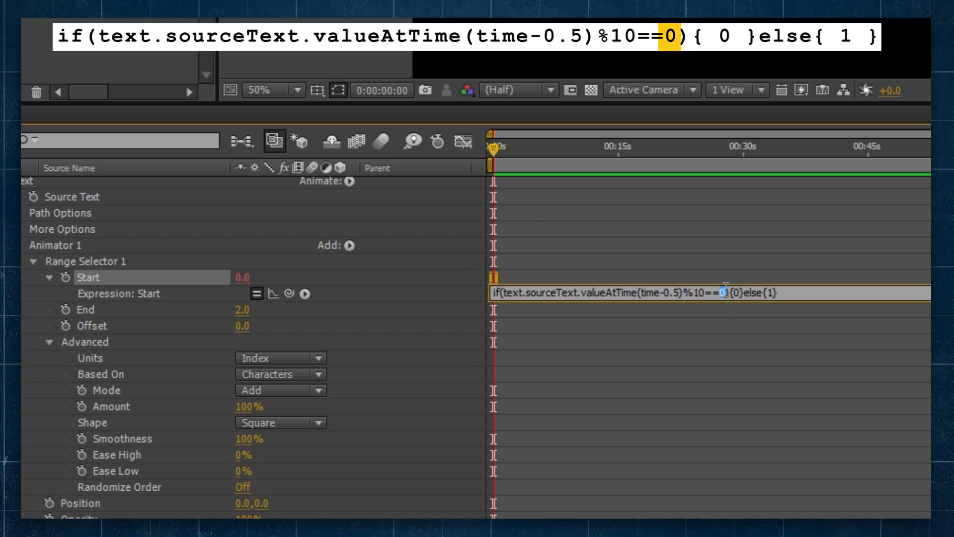
pyautogui.click(732, 293)
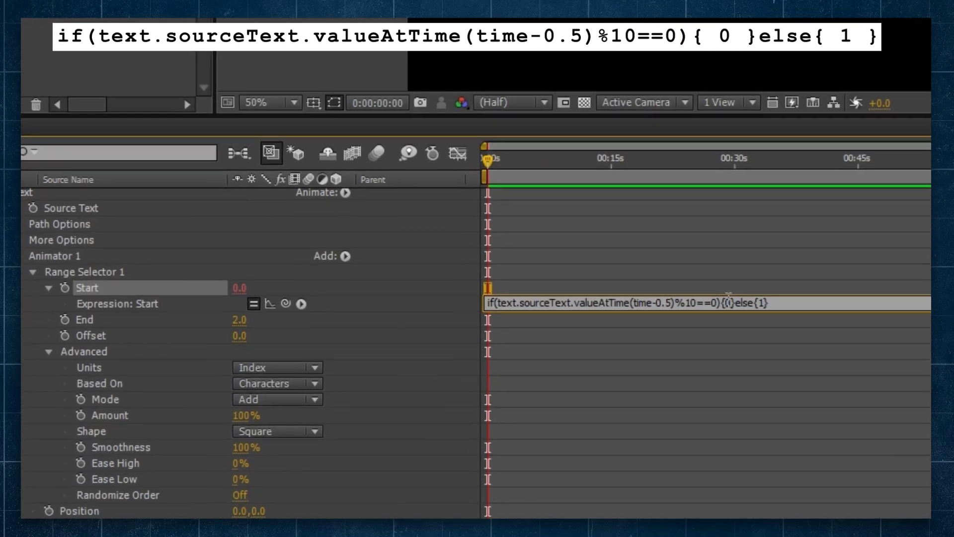
pyautogui.doubleClick(550, 486)
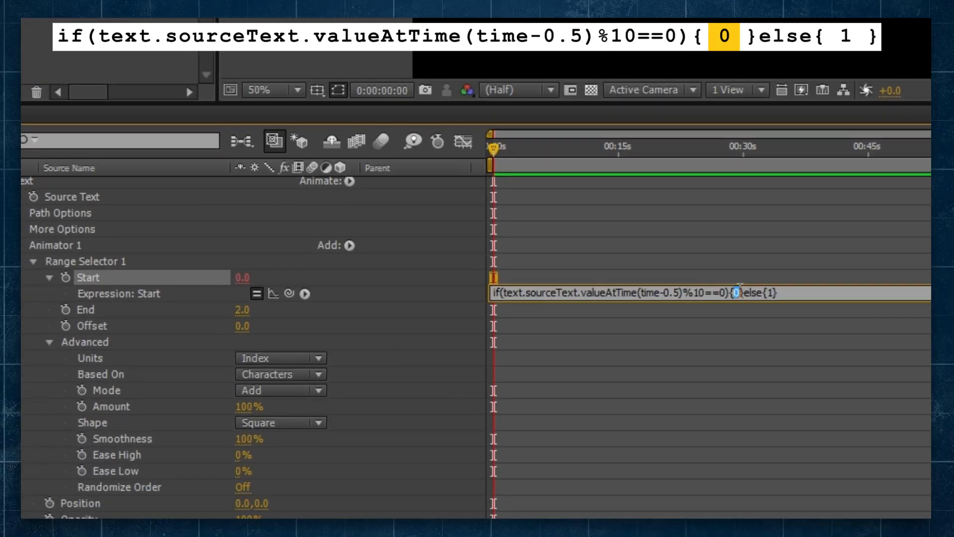
pyautogui.doubleClick(770, 293)
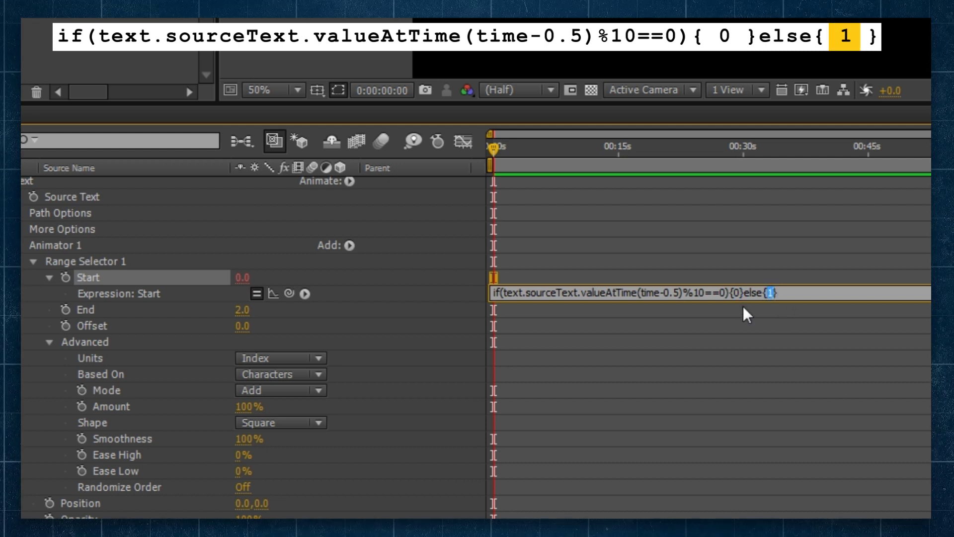
pyautogui.click(427, 300)
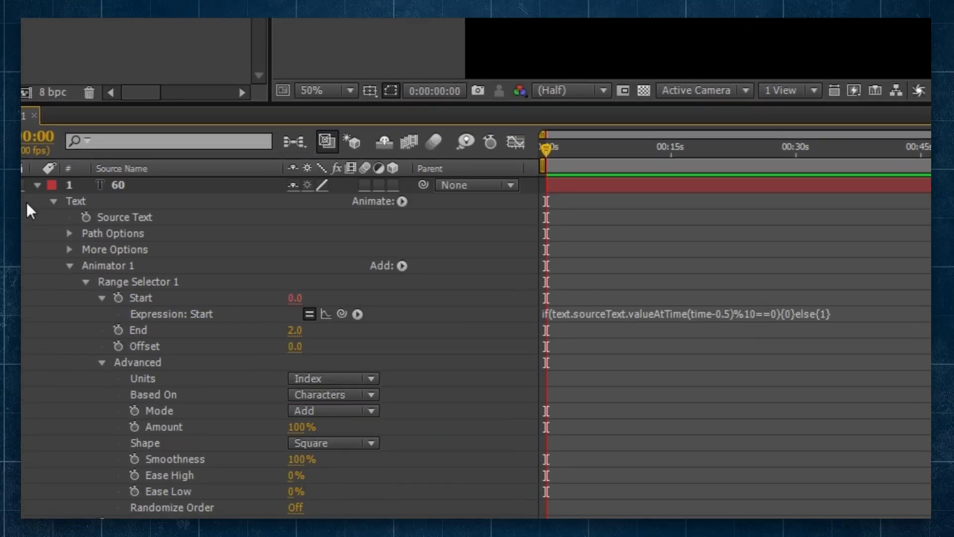
# Step: Add a Source Text expression starting with var nV = value - Math.floor(timeToFrames(time)/25)
pyautogui.click(114, 222)
pyautogui.keyDown('alt'); pyautogui.click(85, 217); pyautogui.keyUp('alt')
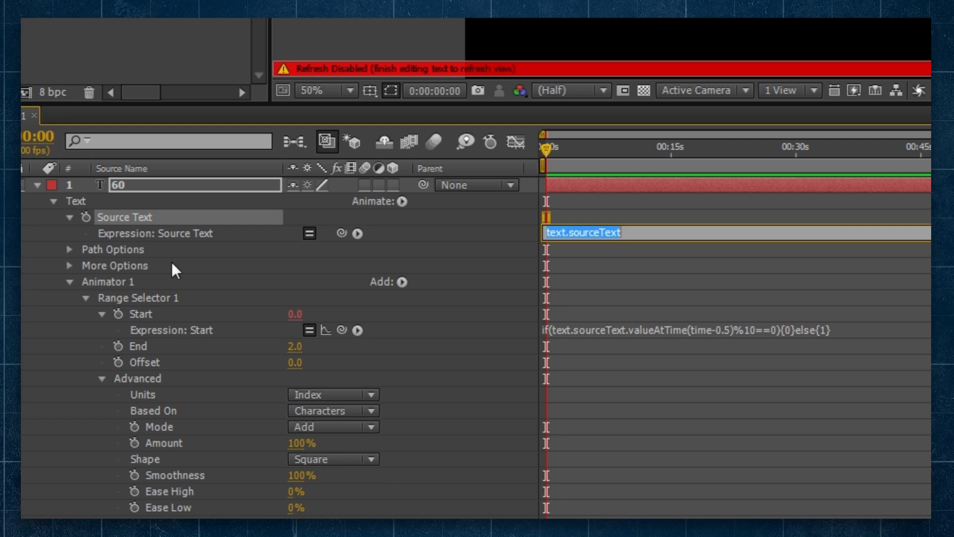
pyautogui.moveTo(637, 243); pyautogui.dragTo(630, 320)
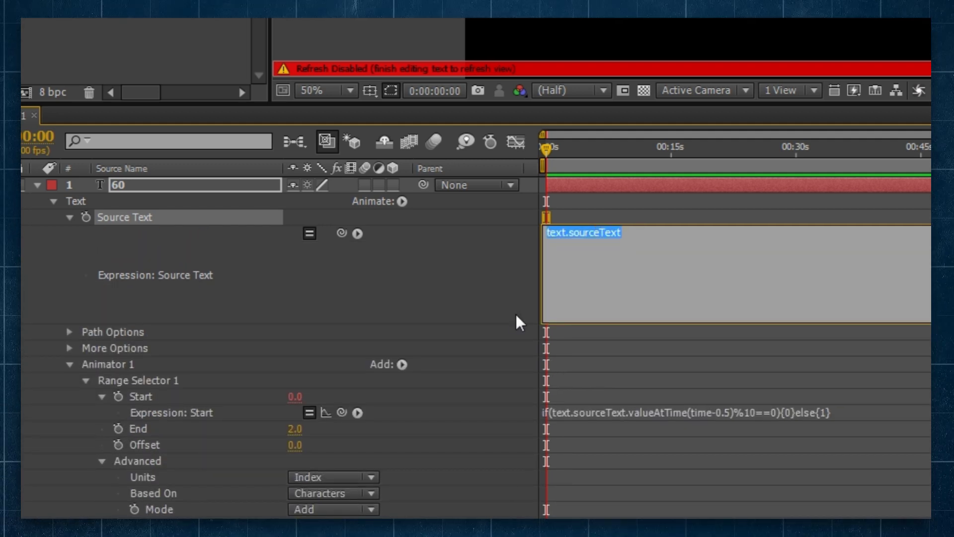
pyautogui.write('var')
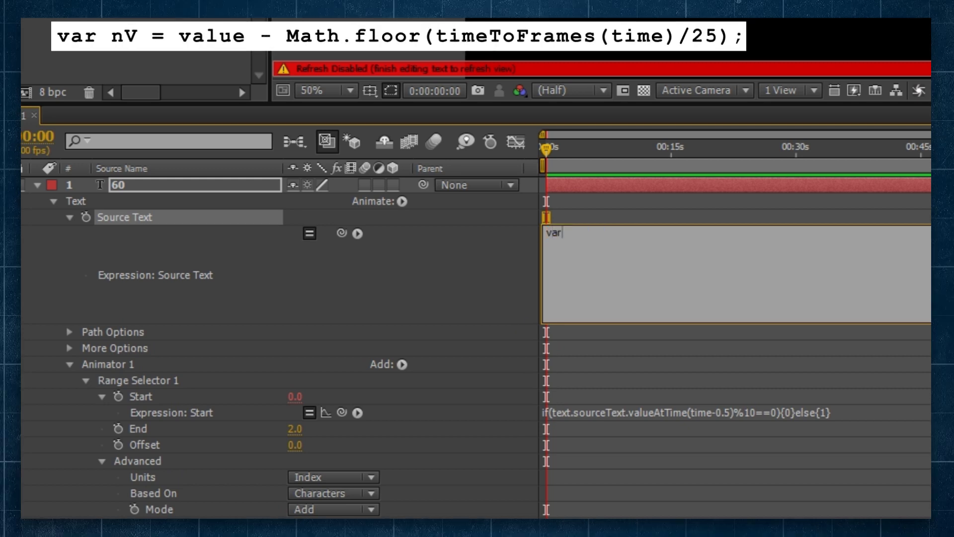
pyautogui.write(' nV')
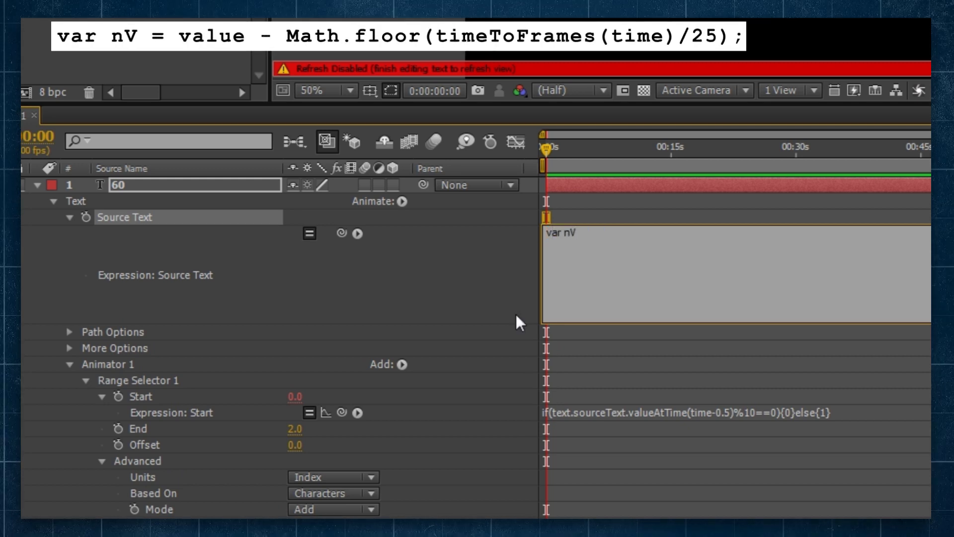
pyautogui.write(' = value - Math.flo')
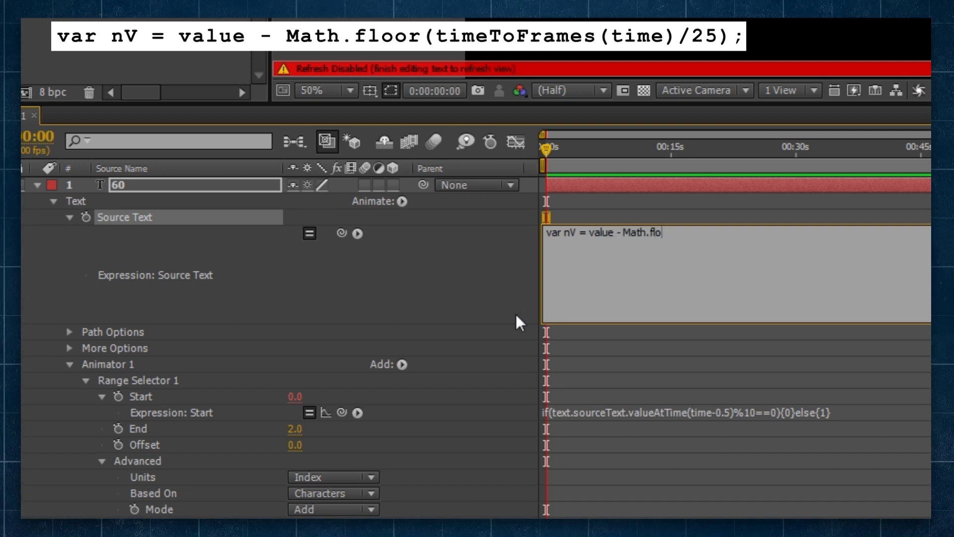
pyautogui.write('or(')
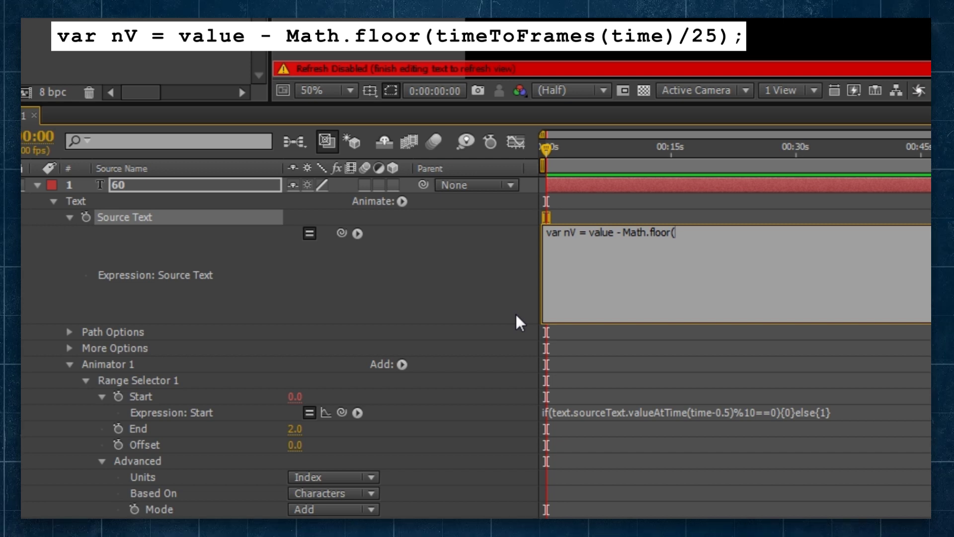
pyautogui.write('time')
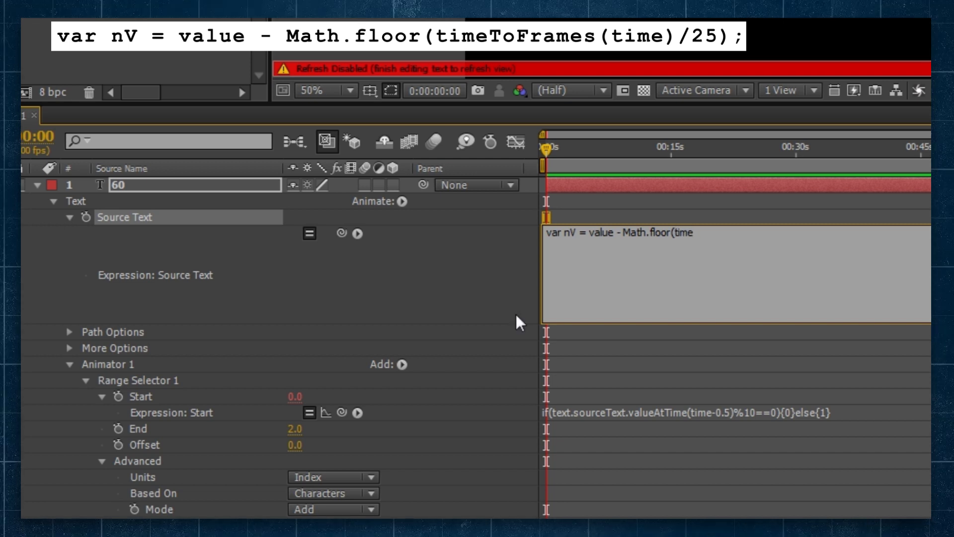
pyautogui.write('ToFrames(')
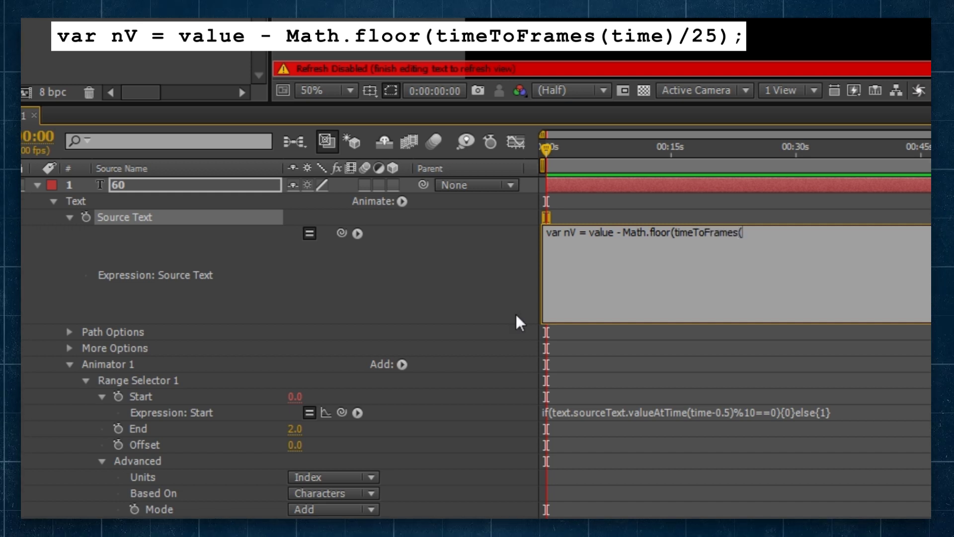
pyautogui.write('time)/25);')
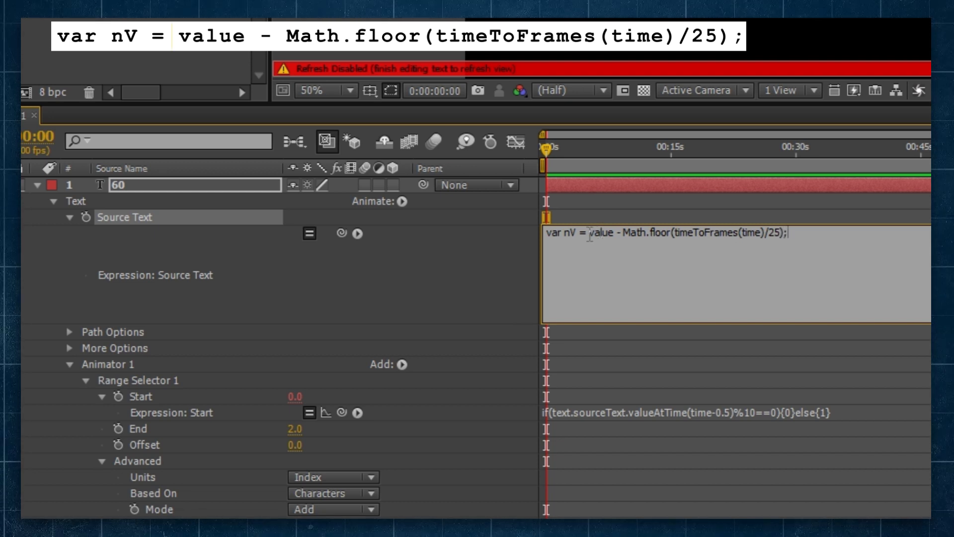
pyautogui.moveTo(590, 233); pyautogui.dragTo(784, 233)
pyautogui.click(796, 269)
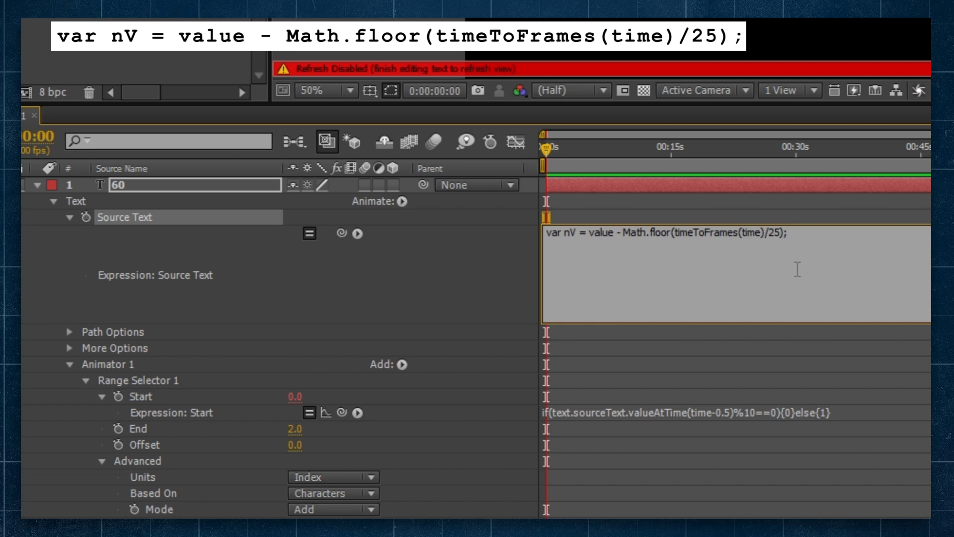
# Step: Add branches blanking the text when nV < 0 and prefixing "0" to nV when nV < 10
pyautogui.write('if(')
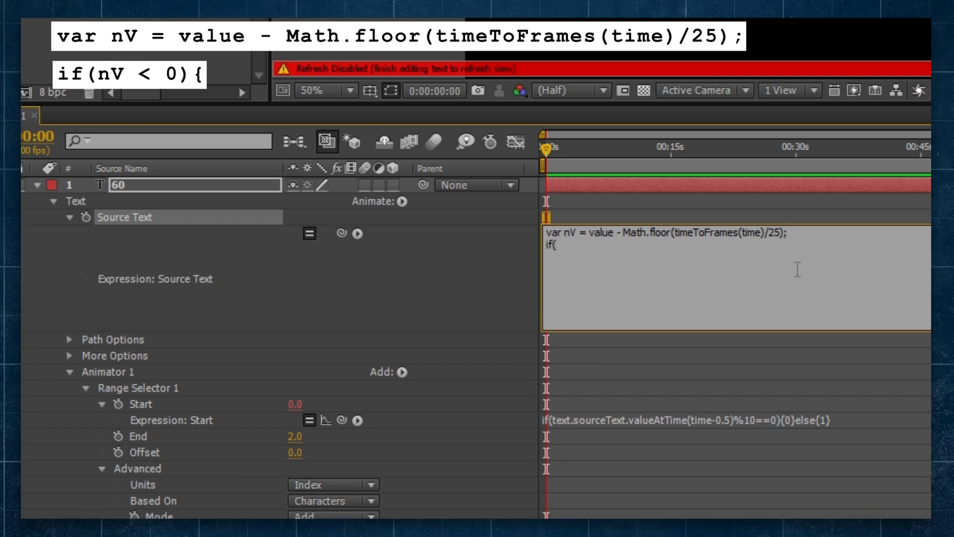
pyautogui.write('nV < 0){')
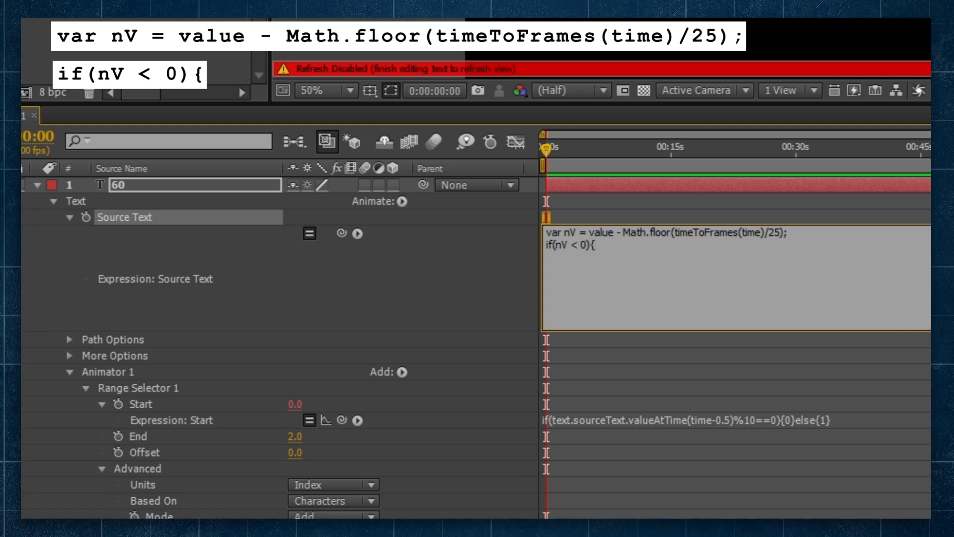
pyautogui.press('Return')
pyautogui.write('value = "";')
pyautogui.press('Return')
pyautogui.write('}else')
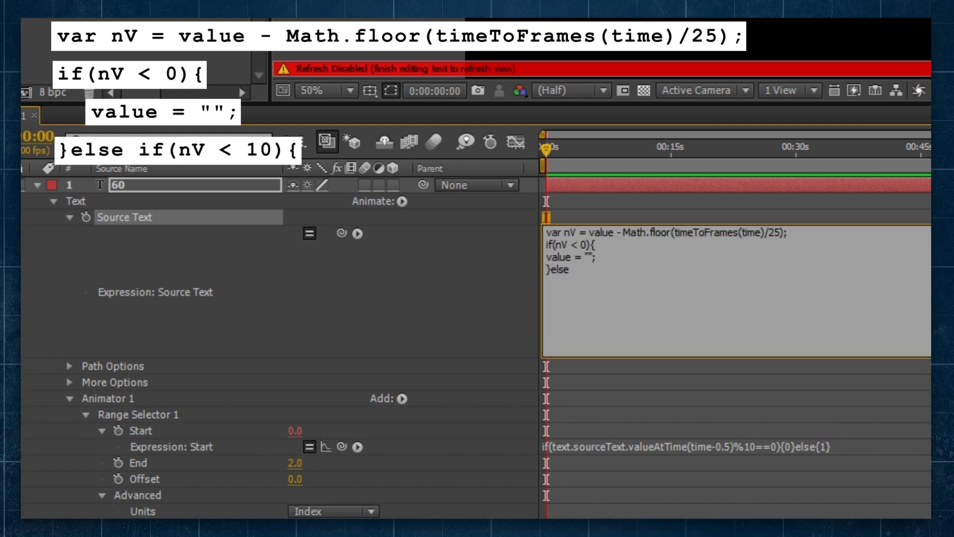
pyautogui.write(' if(')
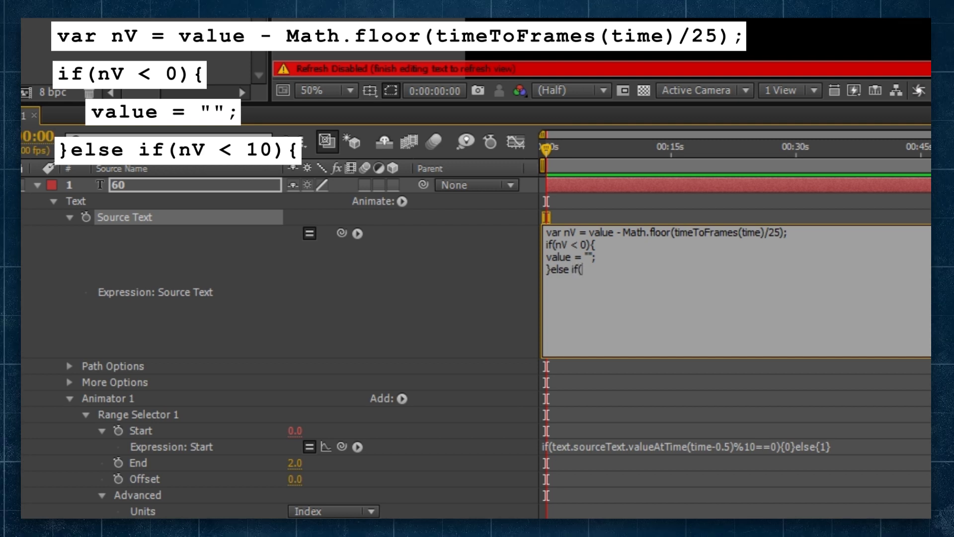
pyautogui.write('nV < 10){')
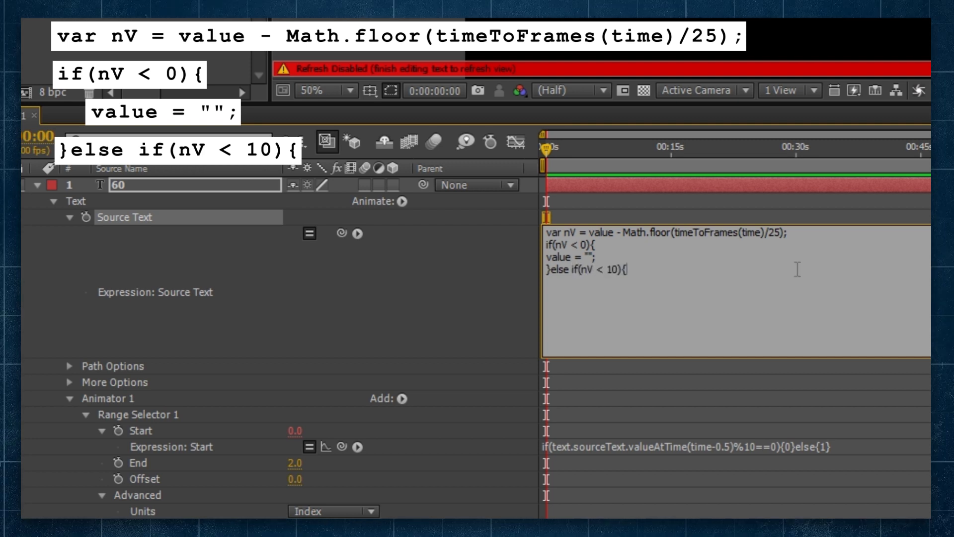
pyautogui.press('Return')
pyautogui.press('Tab')
pyautogui.write('val')
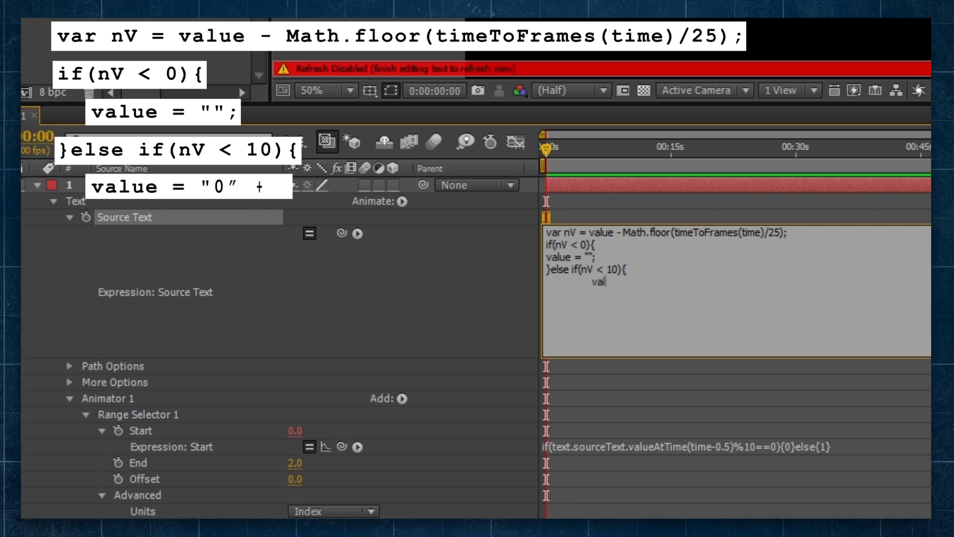
pyautogui.write('ue = "0" +')
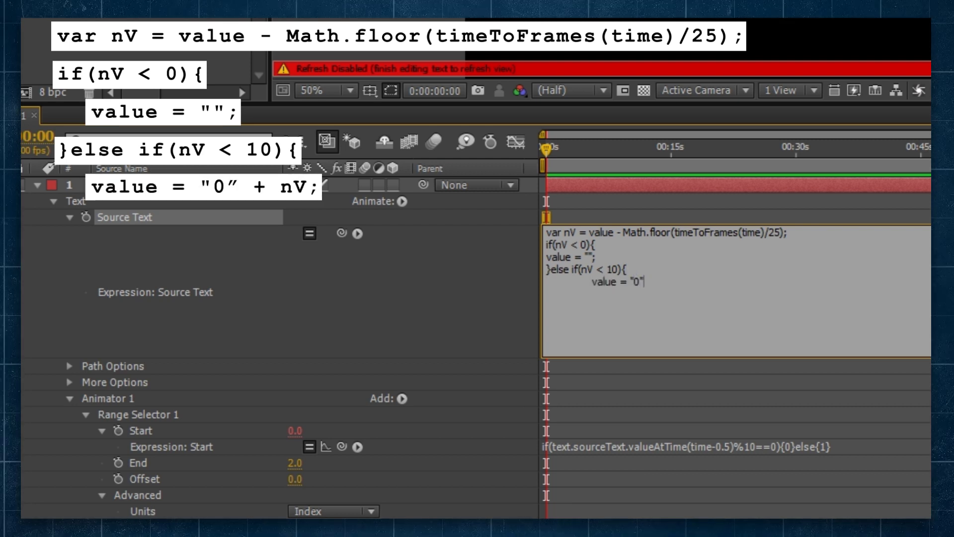
pyautogui.press('Left')
pyautogui.press('Left')
pyautogui.hotkey('shift', 'Left')
pyautogui.hotkey('shift', 'Left')
pyautogui.hotkey('shift', 'Left')
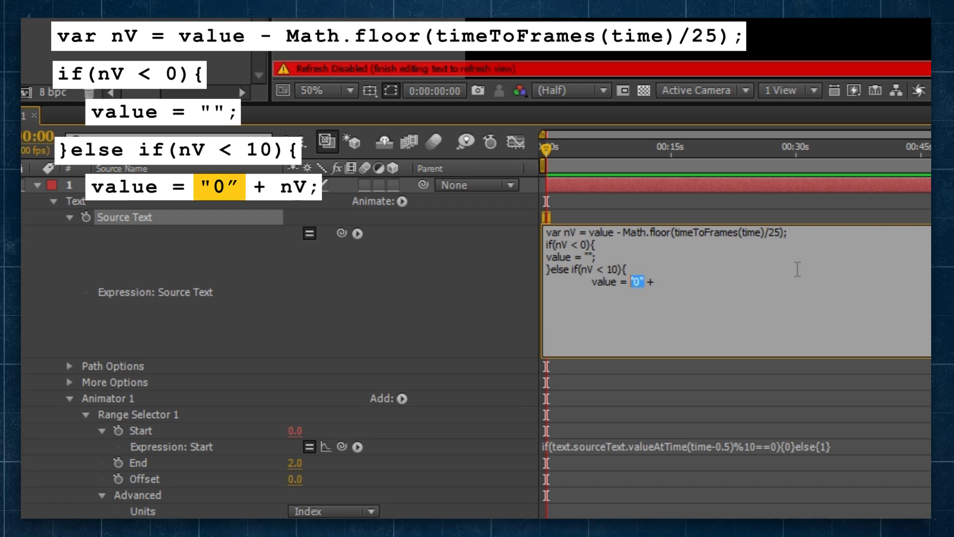
pyautogui.press('End')
pyautogui.write('n')
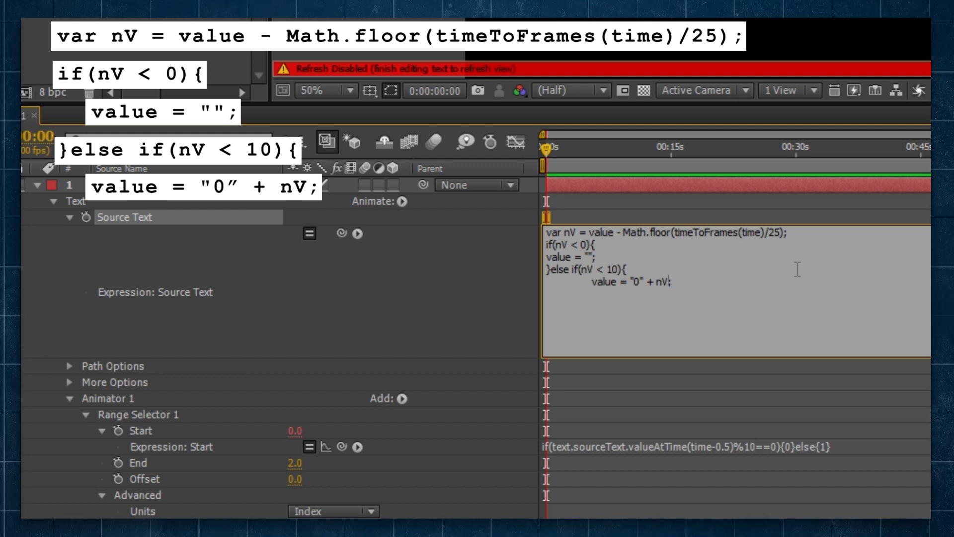
# Step: Add an else block setting value = nV; and commit the expression
pyautogui.press('Return')
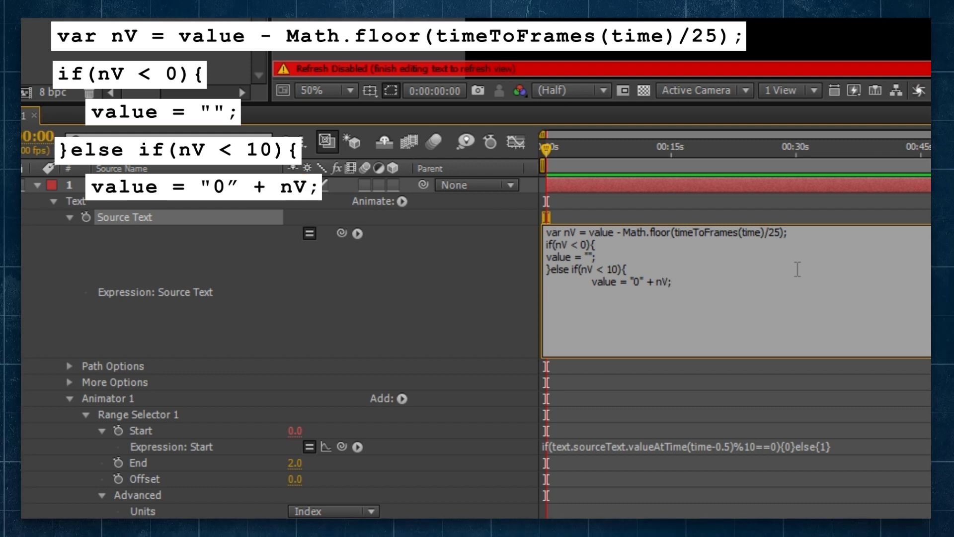
pyautogui.write('}')
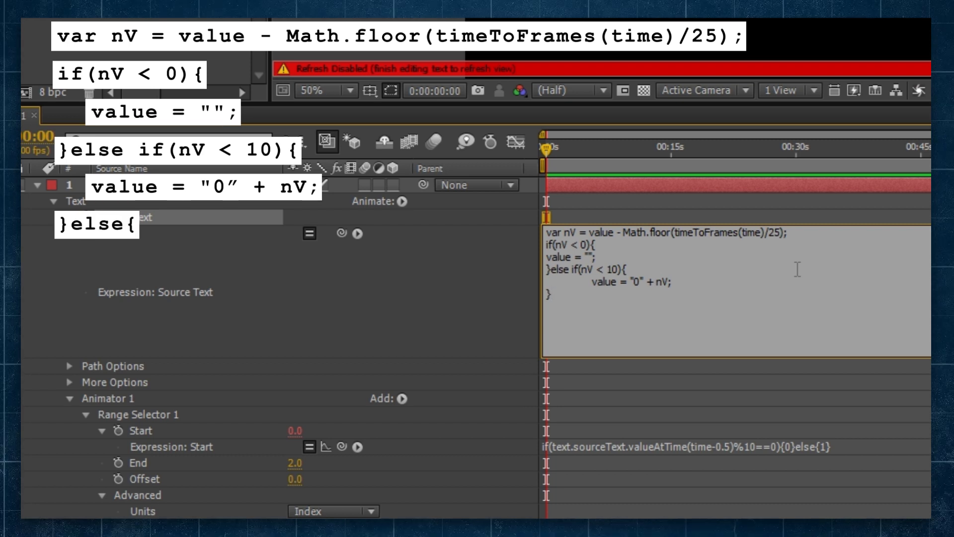
pyautogui.write('else{')
pyautogui.press('Return')
pyautogui.press('Return')
pyautogui.write('}')
pyautogui.press('Up')
pyautogui.press('Tab')
pyautogui.write('value ')
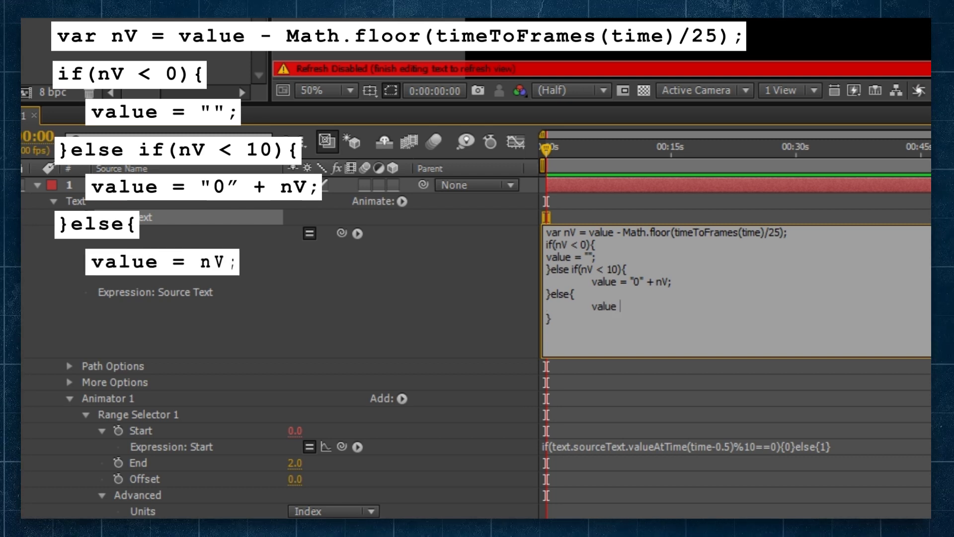
pyautogui.write('= nV;')
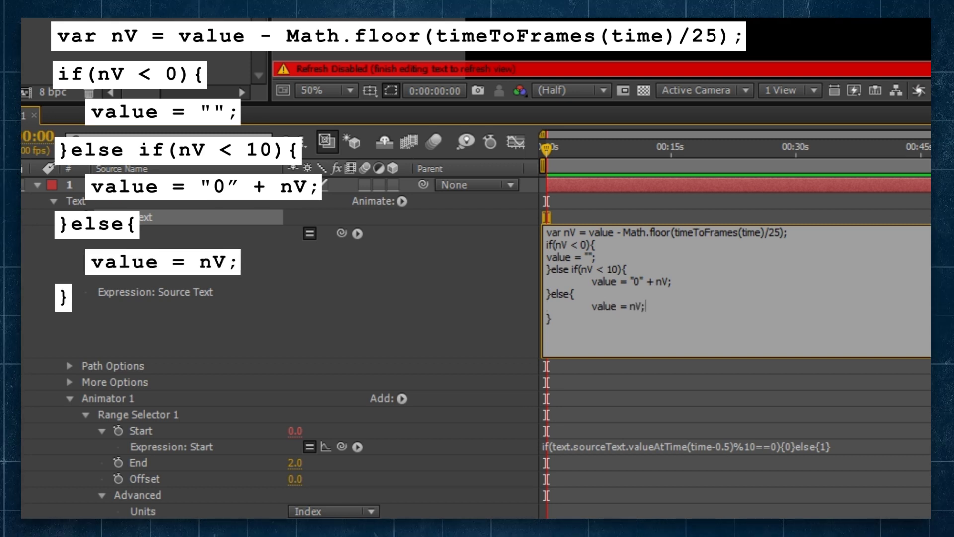
pyautogui.press('KP_Enter')
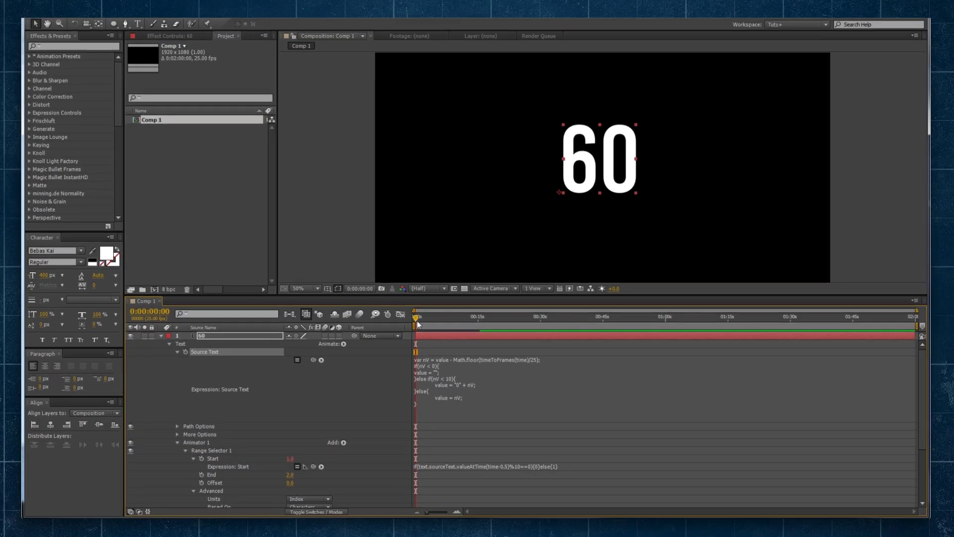
pyautogui.moveTo(418, 312); pyautogui.dragTo(437, 324)
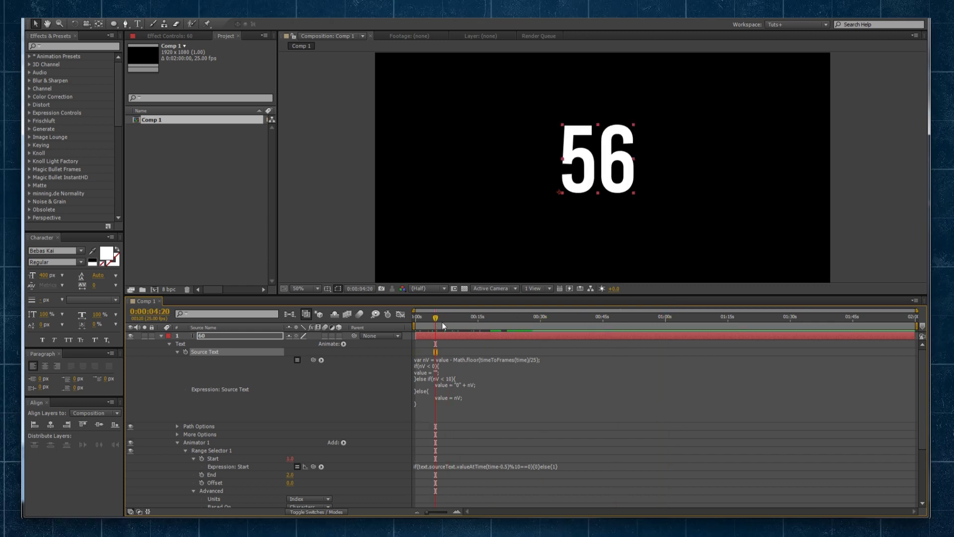
pyautogui.press('Home')
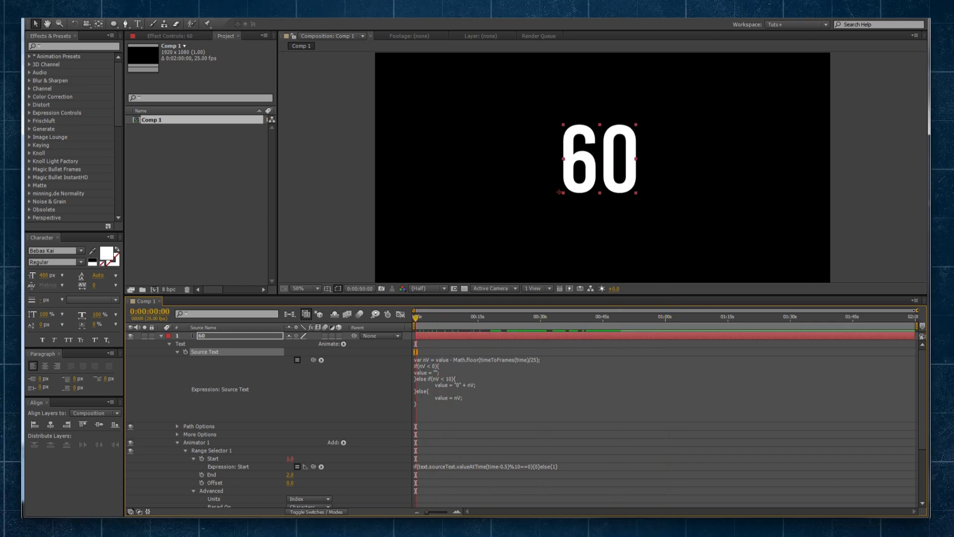
pyautogui.press('=')
pyautogui.press('=')
pyautogui.press('=')
pyautogui.press('=')
pyautogui.press('=')
pyautogui.press('=')
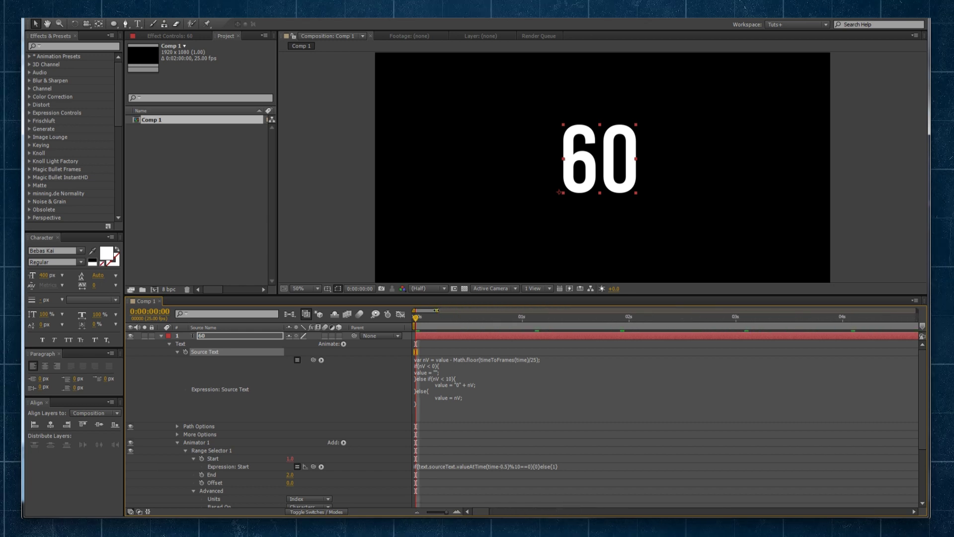
pyautogui.press('-')
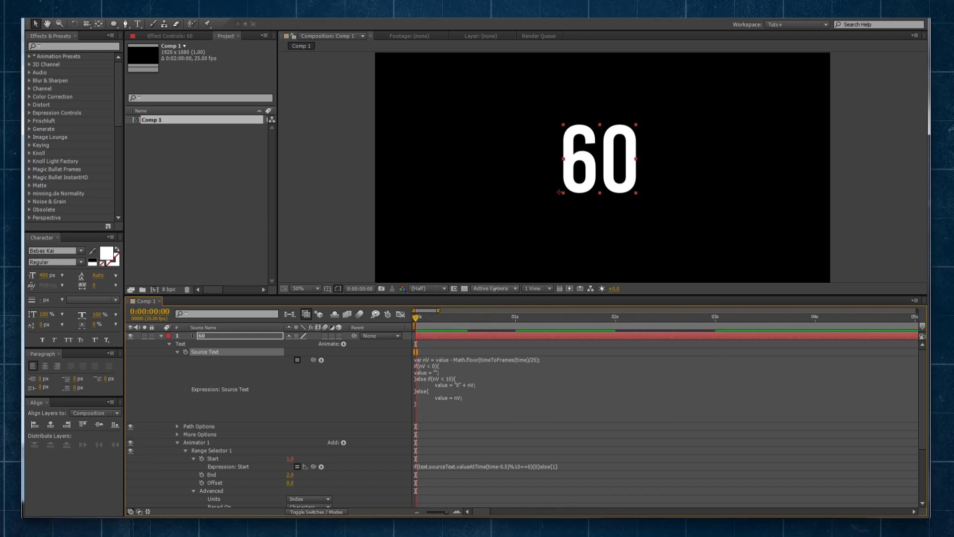
pyautogui.scroll(-5, 380, 410)
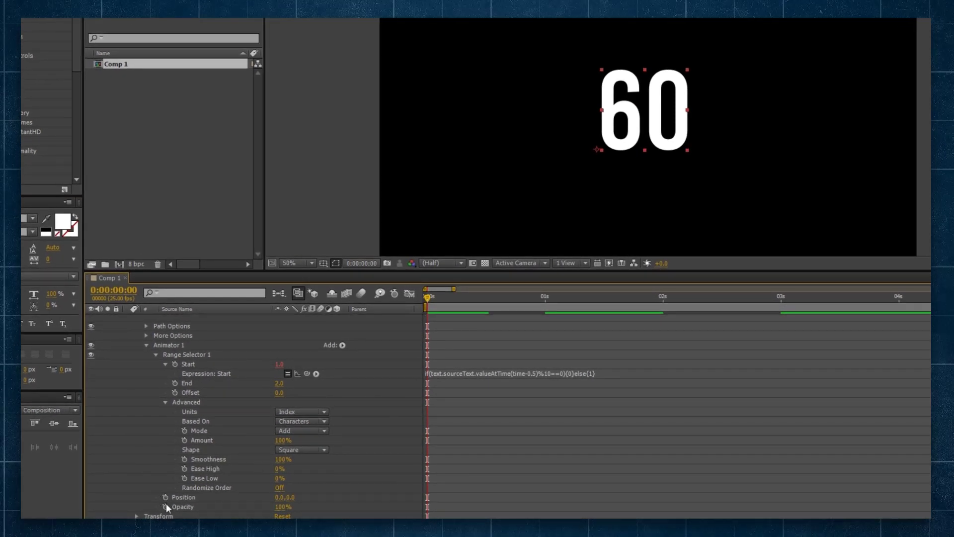
# Step: Keyframe Animator 1 Position Y at -100 on frame 0 and 0 on frame 5
pyautogui.click(170, 501)
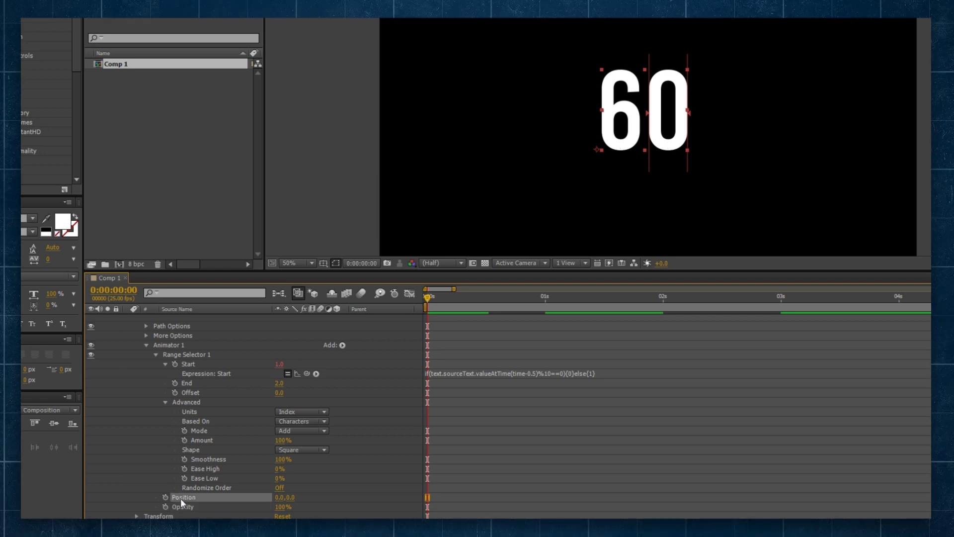
pyautogui.click(165, 498)
pyautogui.write('-100')
pyautogui.press('Return')
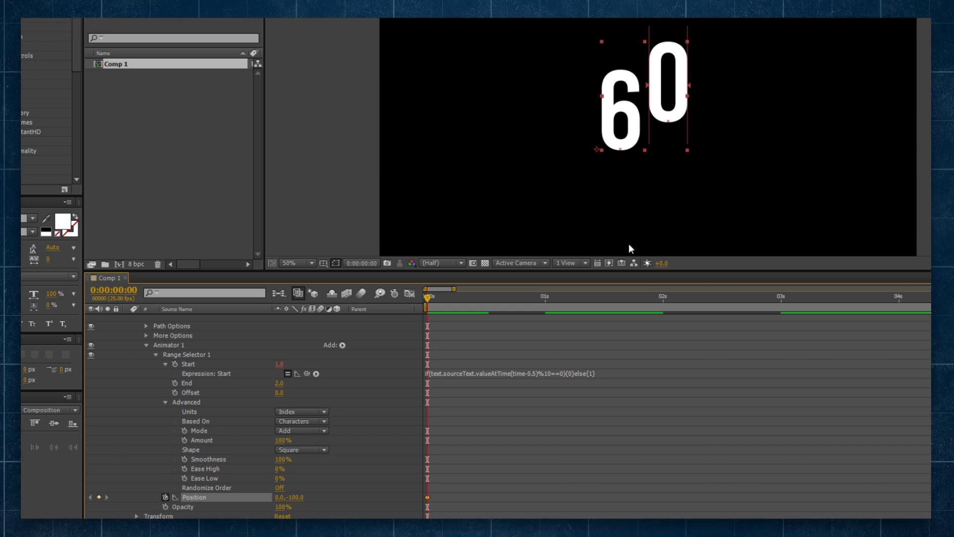
pyautogui.moveTo(458, 308); pyautogui.dragTo(451, 308)
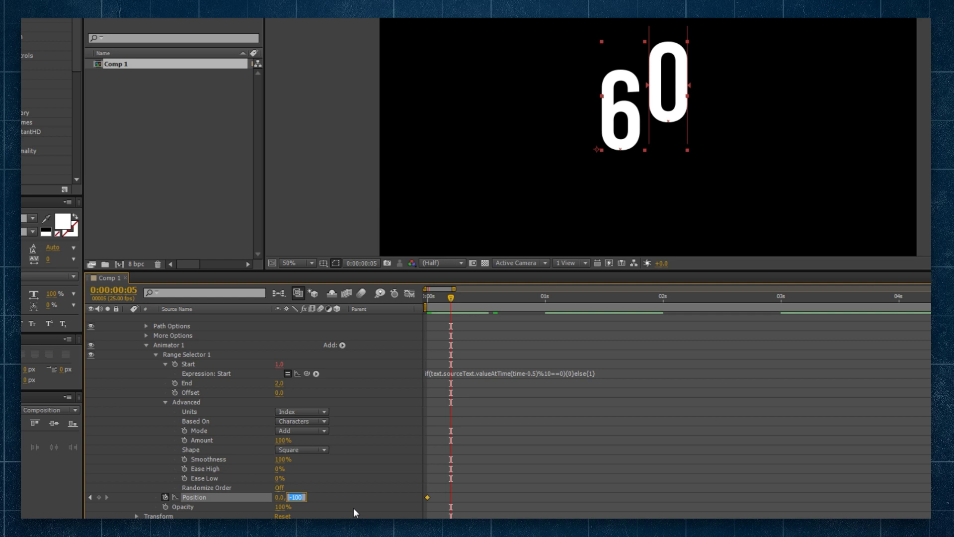
pyautogui.write('0')
pyautogui.press('Return')
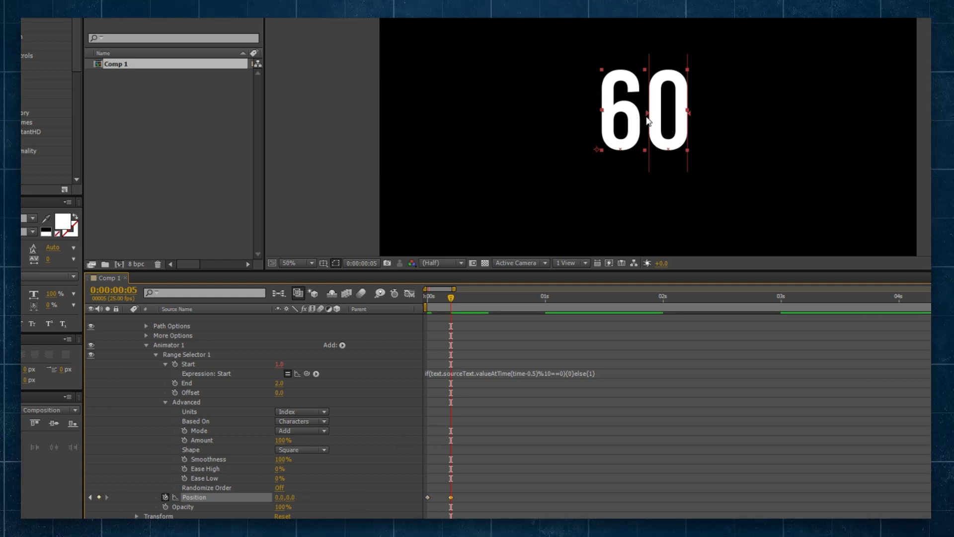
# Step: Keyframe Position Y 100 at one second, preview the slide, and select all four keyframes
pyautogui.moveTo(507, 308); pyautogui.dragTo(517, 308)
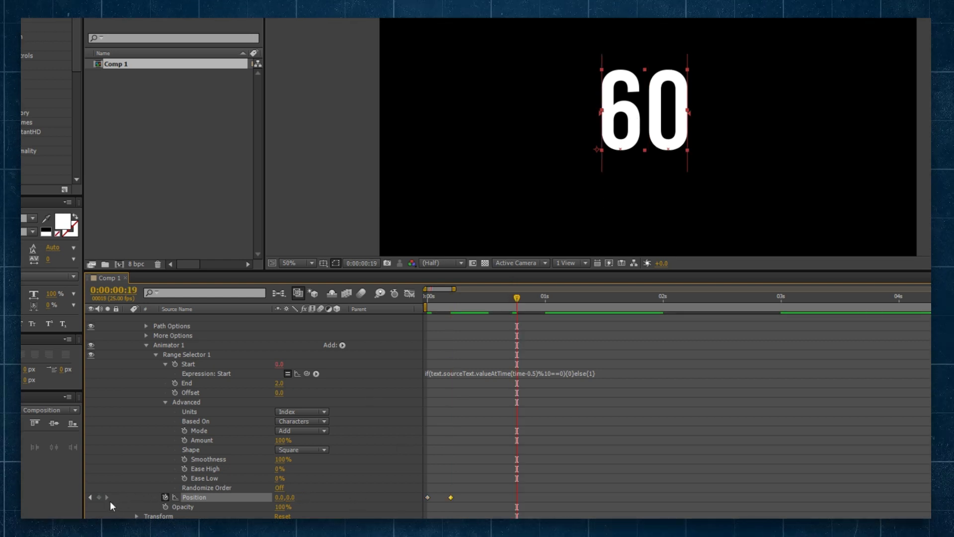
pyautogui.click(545, 295)
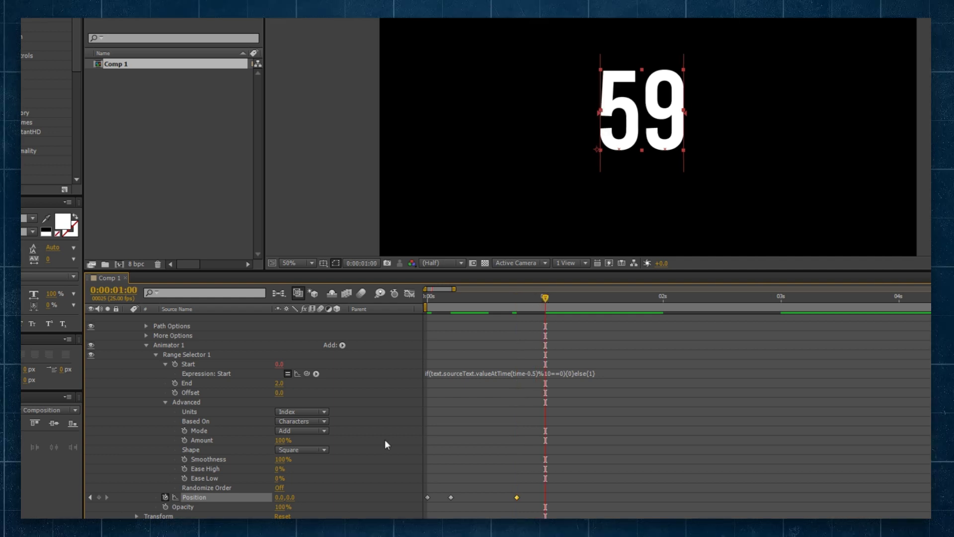
pyautogui.click(293, 497)
pyautogui.write('100')
pyautogui.press('Return')
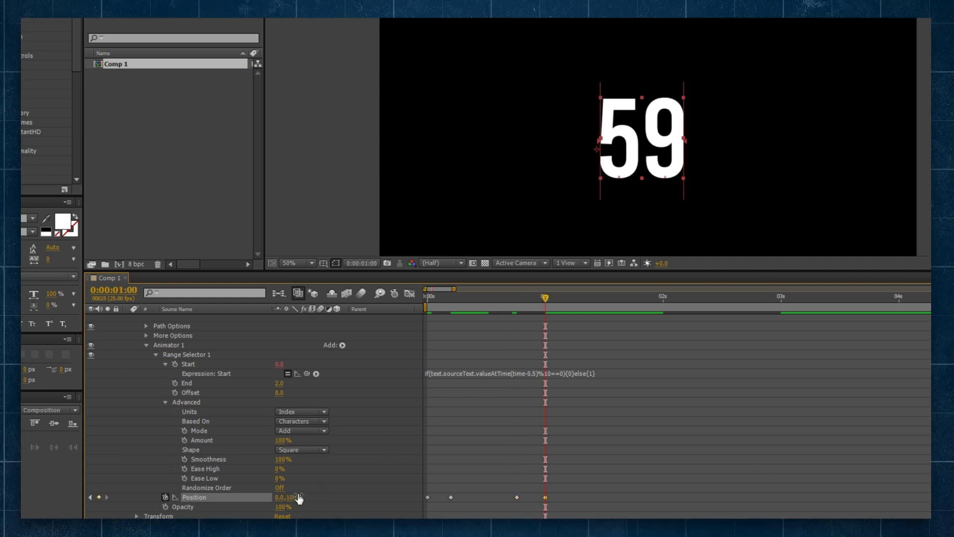
pyautogui.moveTo(541, 303); pyautogui.dragTo(427, 303)
pyautogui.moveTo(579, 492); pyautogui.dragTo(392, 497)
# Step: Apply Easy Ease to the four Position keyframes and pull the speed-graph influence to about 71%
pyautogui.press('F9')
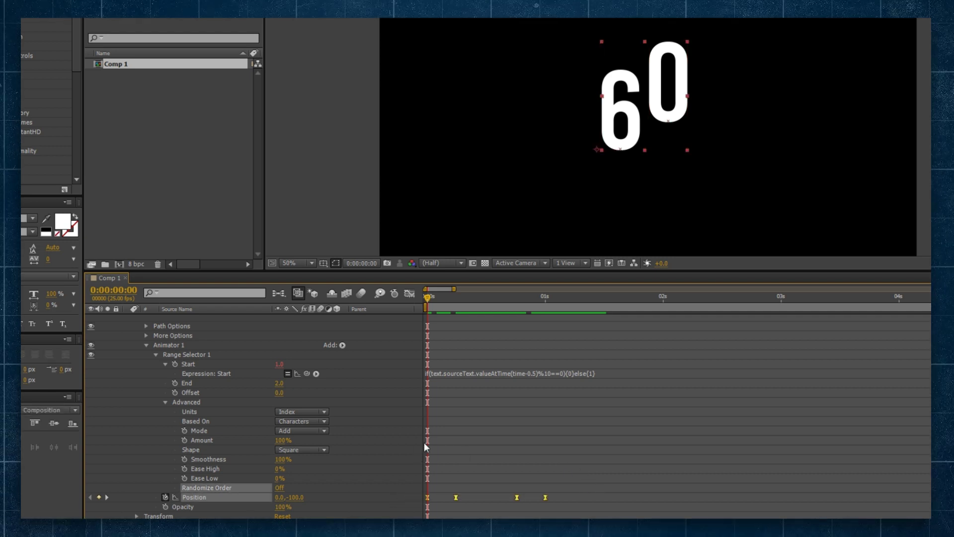
pyautogui.click(408, 294)
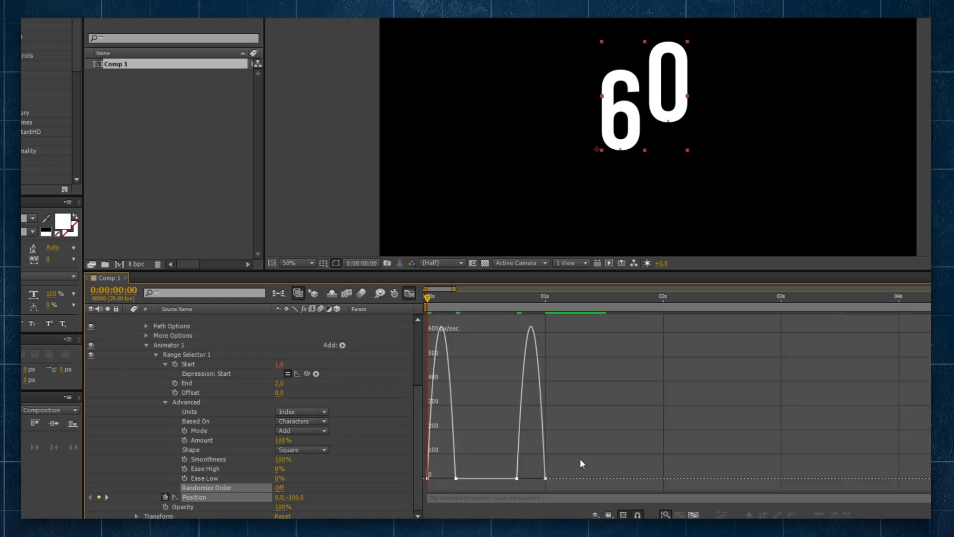
pyautogui.moveTo(590, 465); pyautogui.dragTo(439, 485)
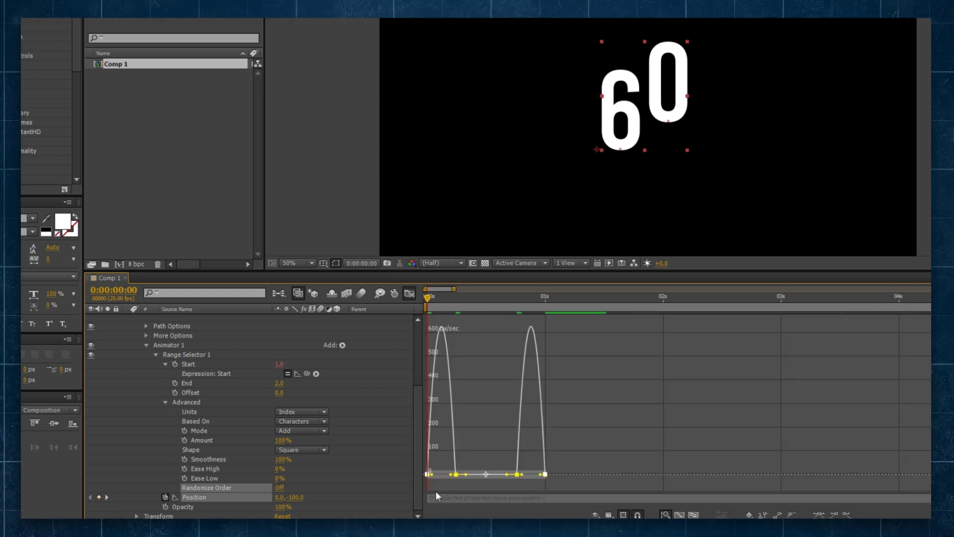
pyautogui.moveTo(433, 473); pyautogui.dragTo(445, 476)
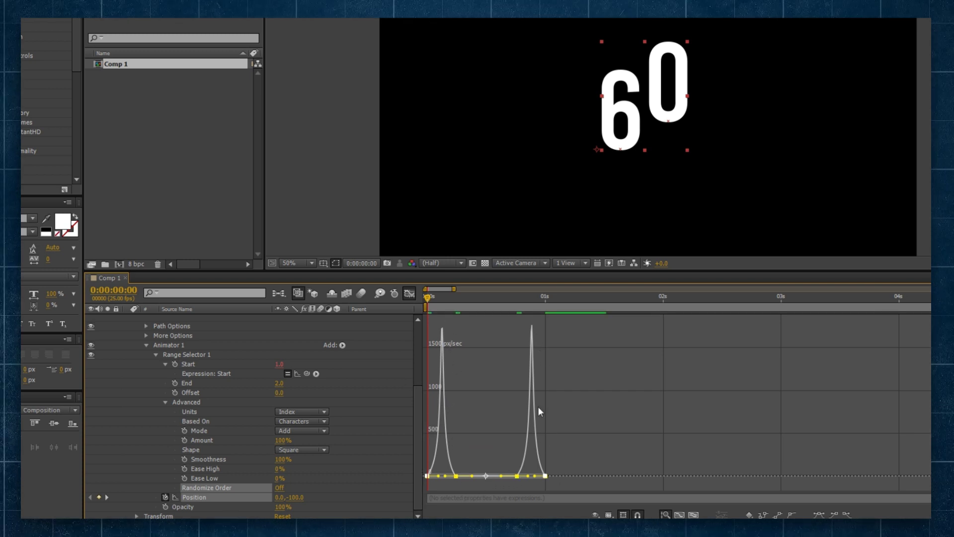
pyautogui.click(409, 293)
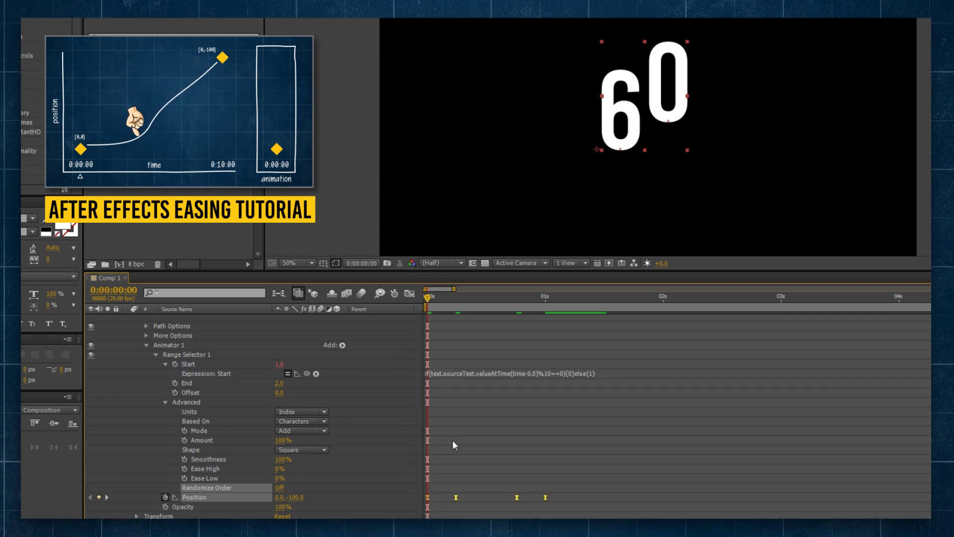
# Step: Keyframe Animator 1 Opacity at 0% on frame 0, 100% on frames 6 and 19, 0% at one second
pyautogui.click(165, 506)
pyautogui.moveTo(281, 506); pyautogui.dragTo(214, 507)
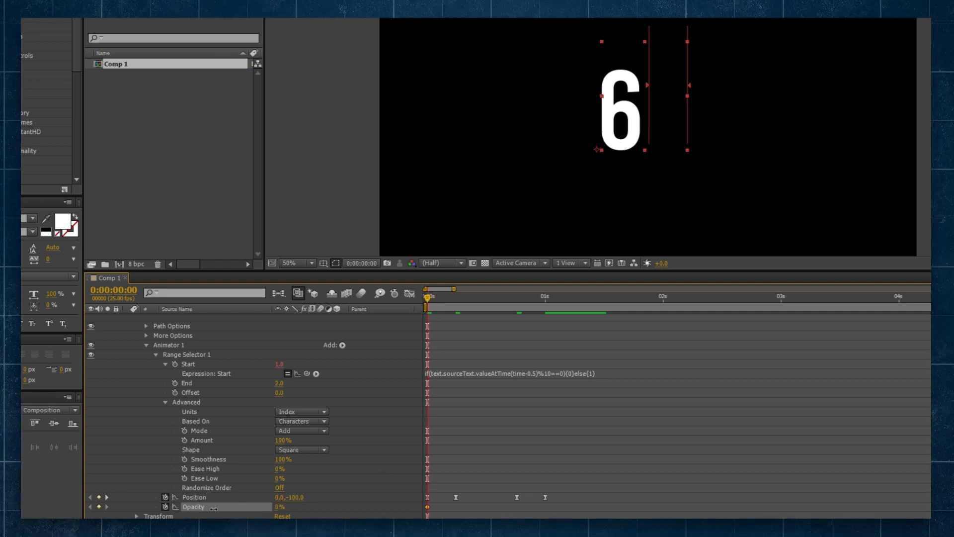
pyautogui.click(455, 302)
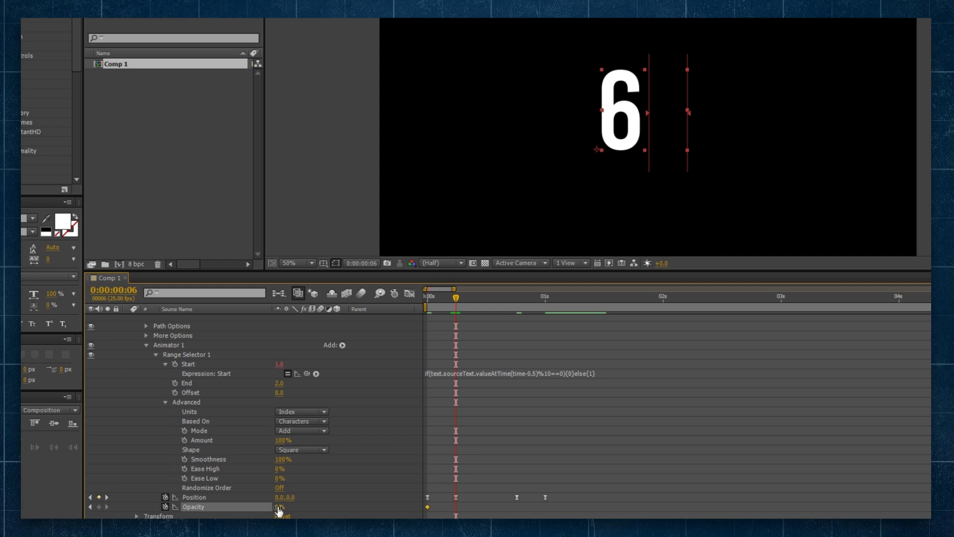
pyautogui.moveTo(289, 506); pyautogui.dragTo(332, 506)
pyautogui.moveTo(513, 303); pyautogui.dragTo(514, 303)
pyautogui.click(99, 506)
pyautogui.click(541, 302)
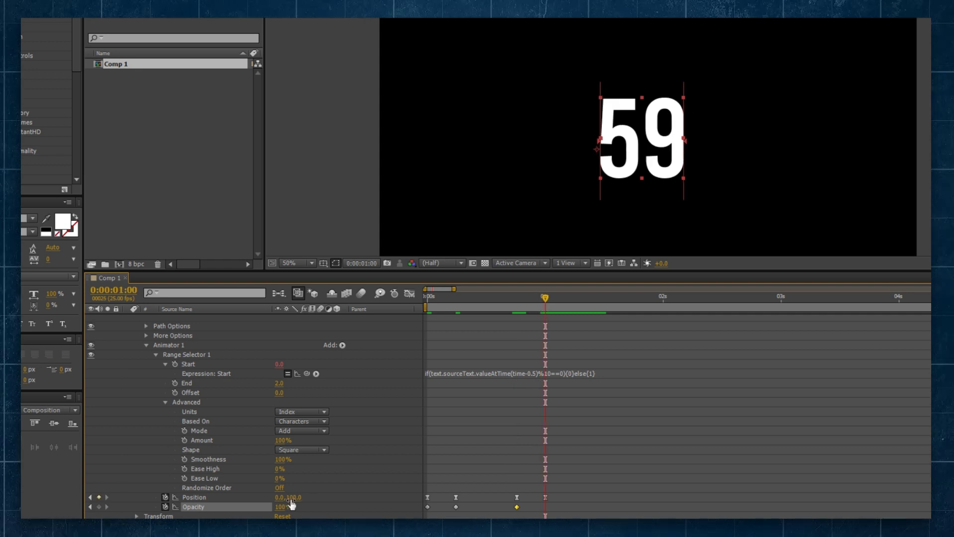
pyautogui.moveTo(281, 506); pyautogui.dragTo(233, 506)
pyautogui.moveTo(475, 296); pyautogui.dragTo(517, 297)
# Step: Add a loopOut(type = "cycle", numKeyframes = 0) expression to Animator 1's Position
pyautogui.click(335, 491)
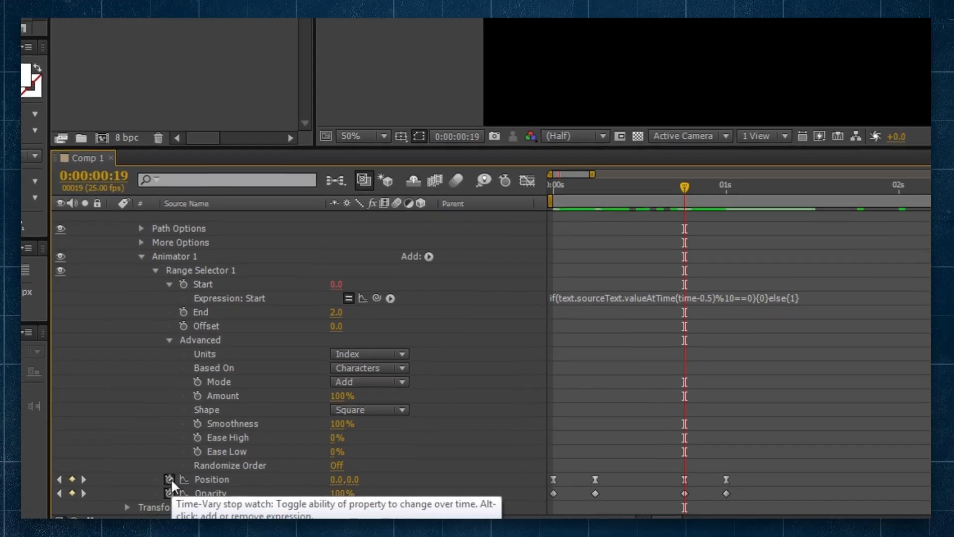
pyautogui.keyDown('alt'); pyautogui.click(165, 496); pyautogui.keyUp('alt')
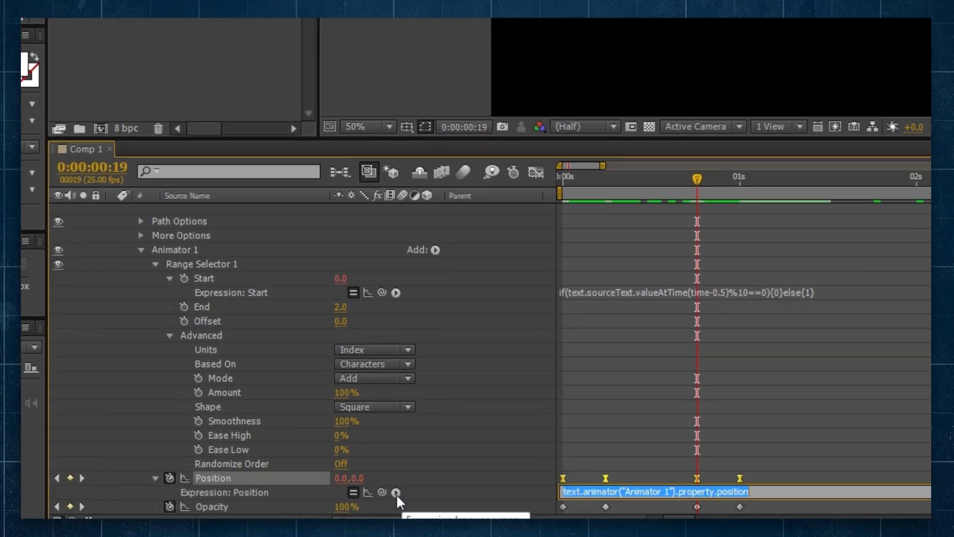
pyautogui.click(396, 492)
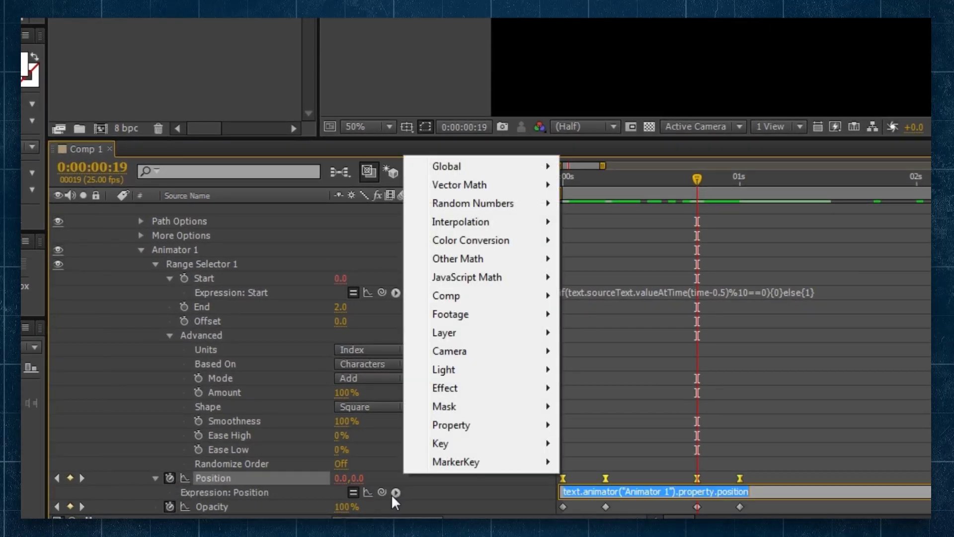
pyautogui.moveTo(490, 423)
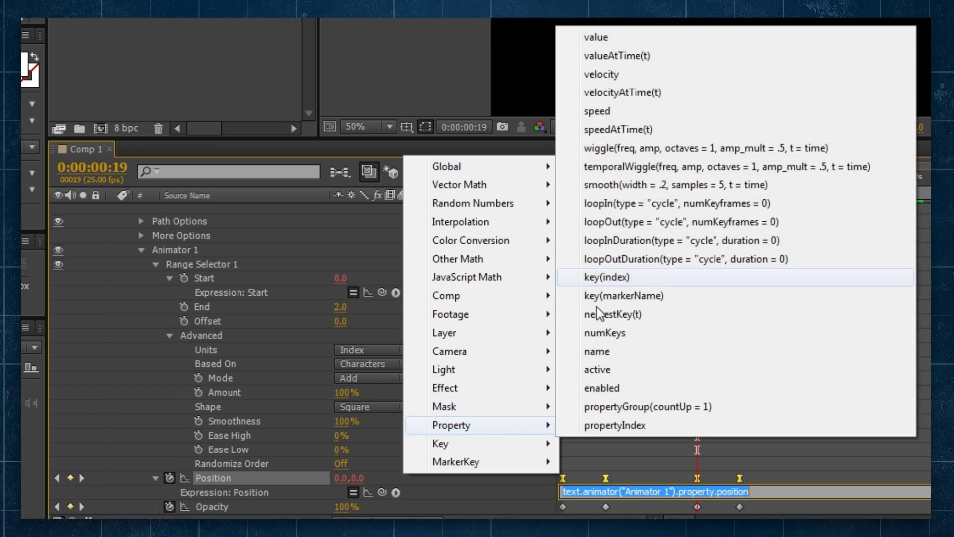
pyautogui.click(625, 221)
pyautogui.click(494, 451)
pyautogui.scroll(-1, 348, 501)
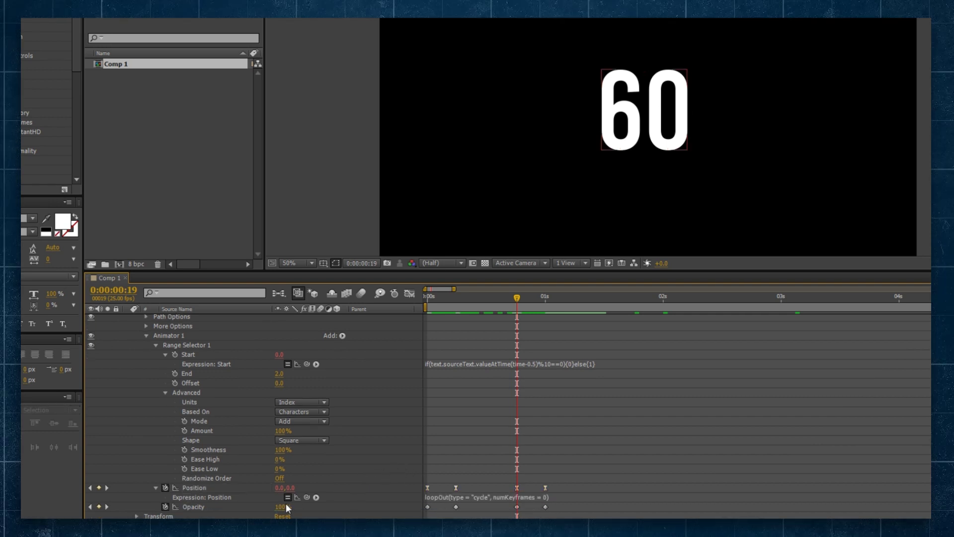
# Step: Add the same loopOut cycle expression to Animator 1's Opacity
pyautogui.keyDown('alt'); pyautogui.click(165, 507); pyautogui.keyUp('alt')
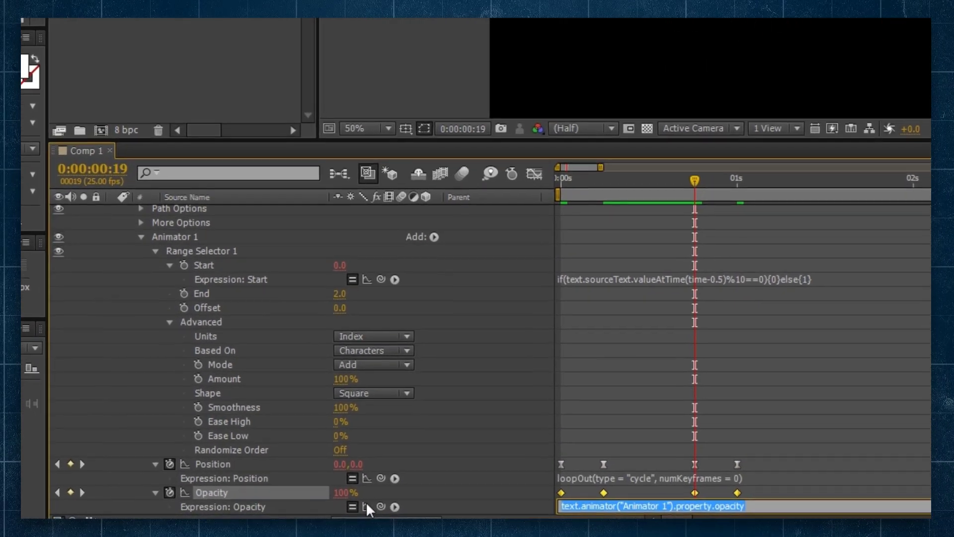
pyautogui.click(395, 507)
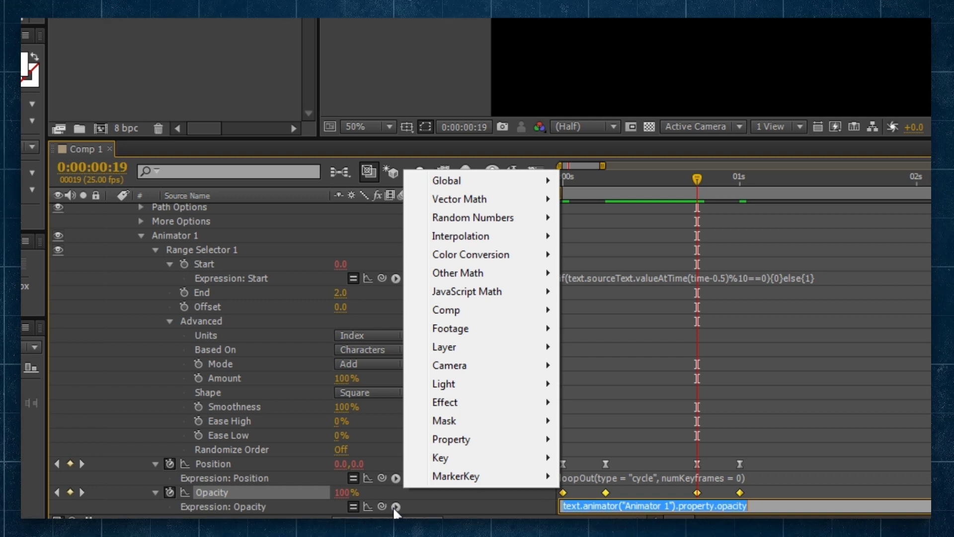
pyautogui.moveTo(483, 435)
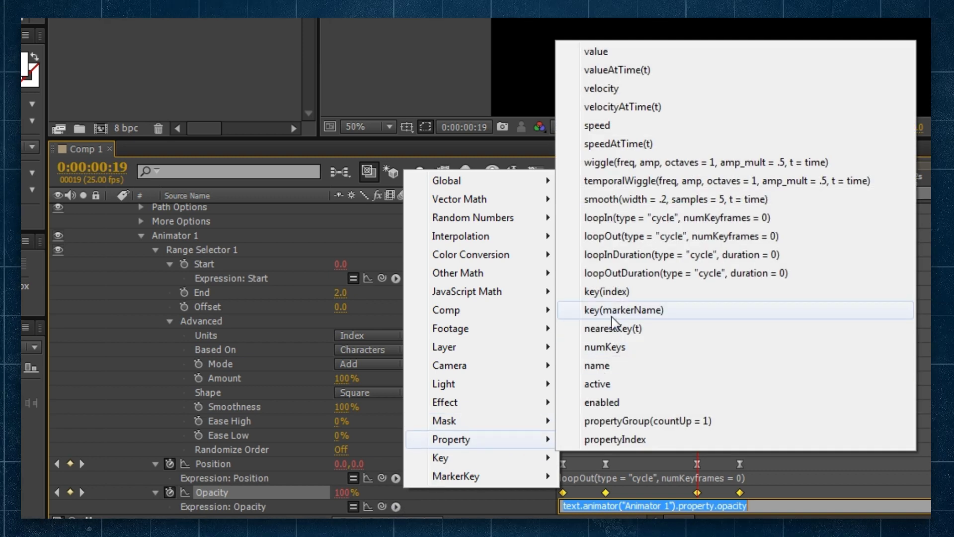
pyautogui.click(646, 236)
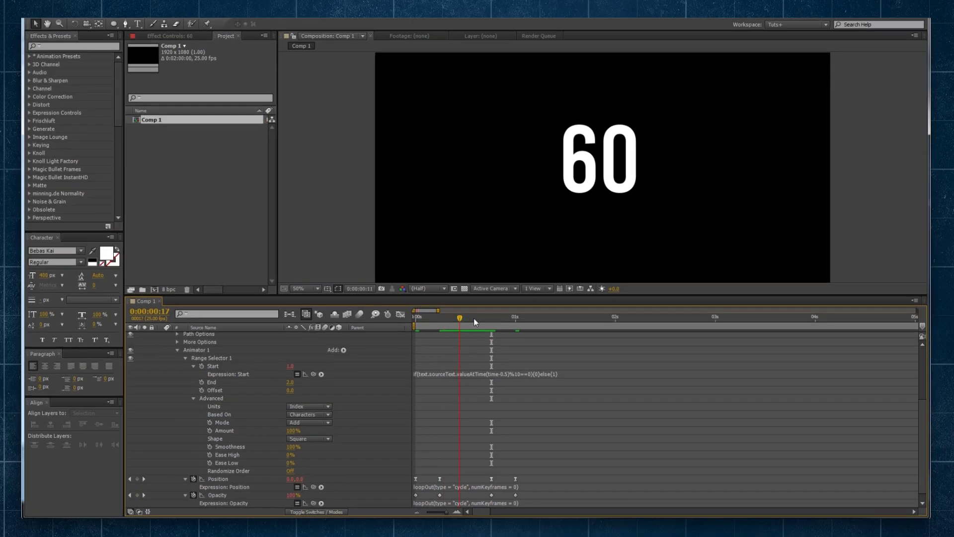
pyautogui.moveTo(474, 320); pyautogui.dragTo(554, 320)
pyautogui.press('-')
pyautogui.moveTo(501, 309); pyautogui.dragTo(811, 310)
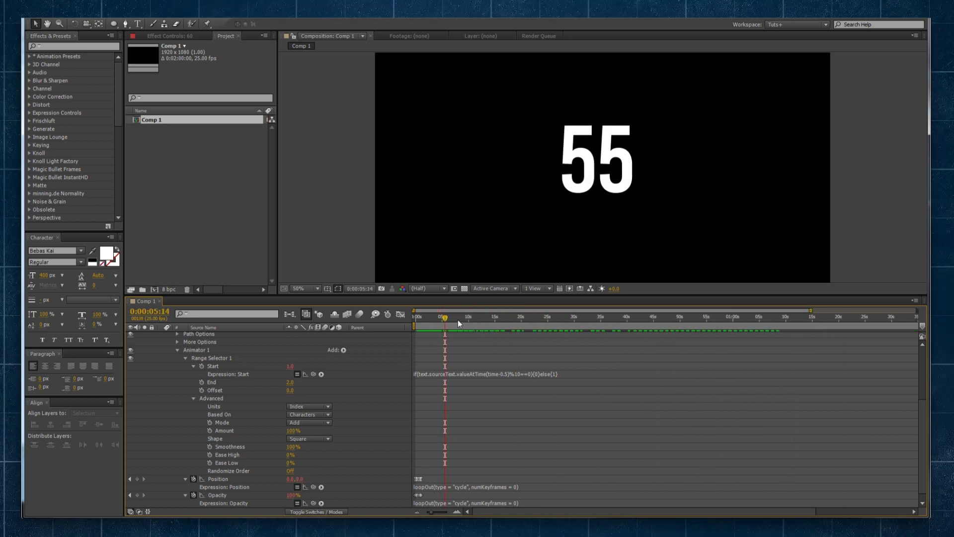
pyautogui.moveTo(457, 320); pyautogui.dragTo(401, 316)
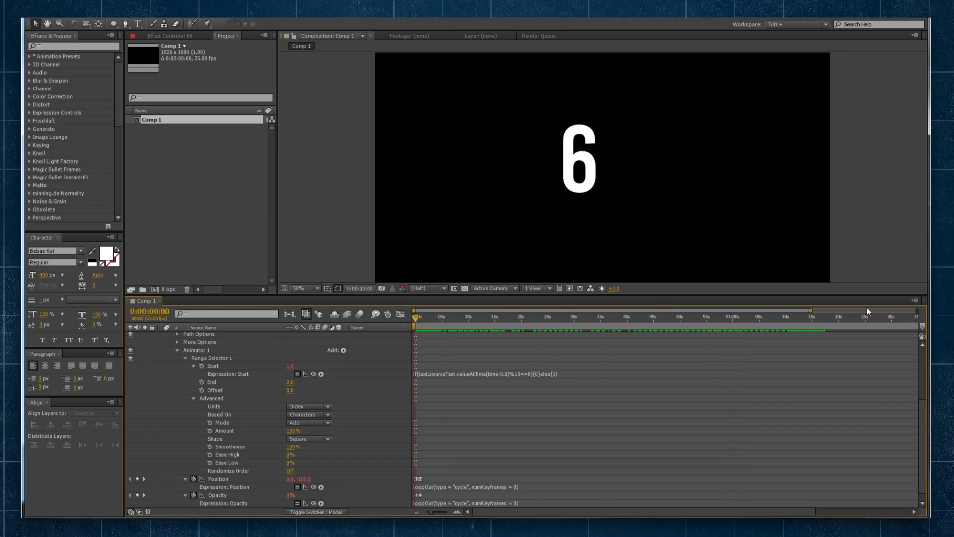
pyautogui.moveTo(810, 310); pyautogui.dragTo(594, 310)
pyautogui.scroll(3, 198, 365)
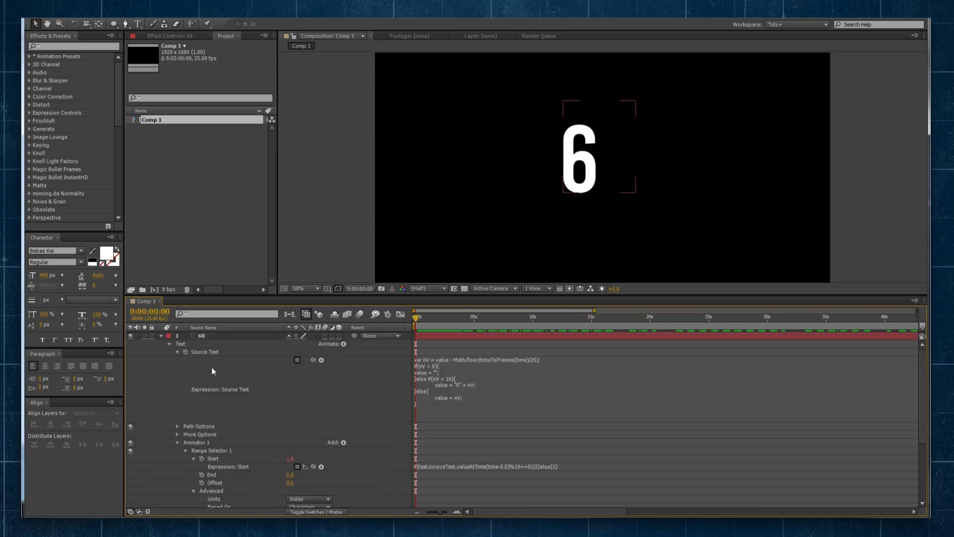
pyautogui.click(161, 337)
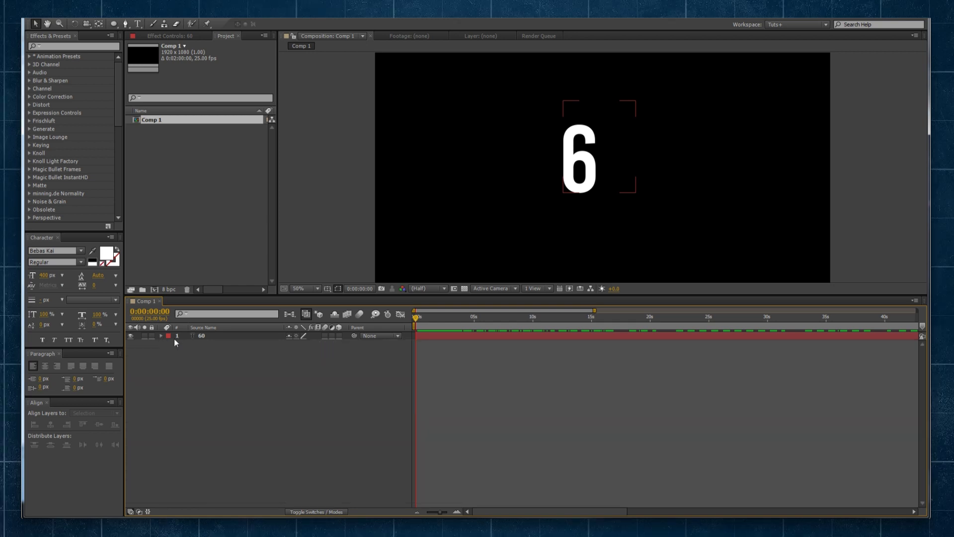
pyautogui.doubleClick(590, 157)
pyautogui.write('90')
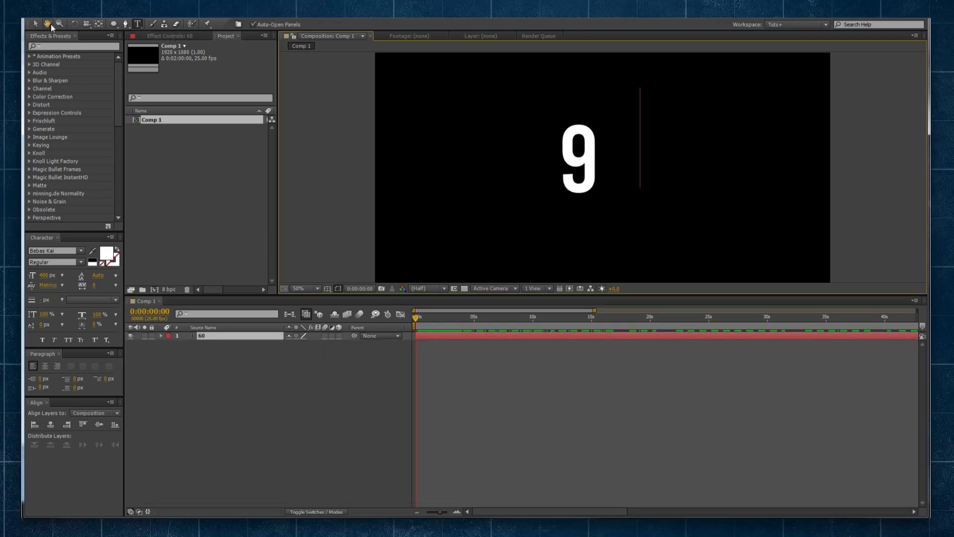
pyautogui.click(35, 24)
pyautogui.click(514, 315)
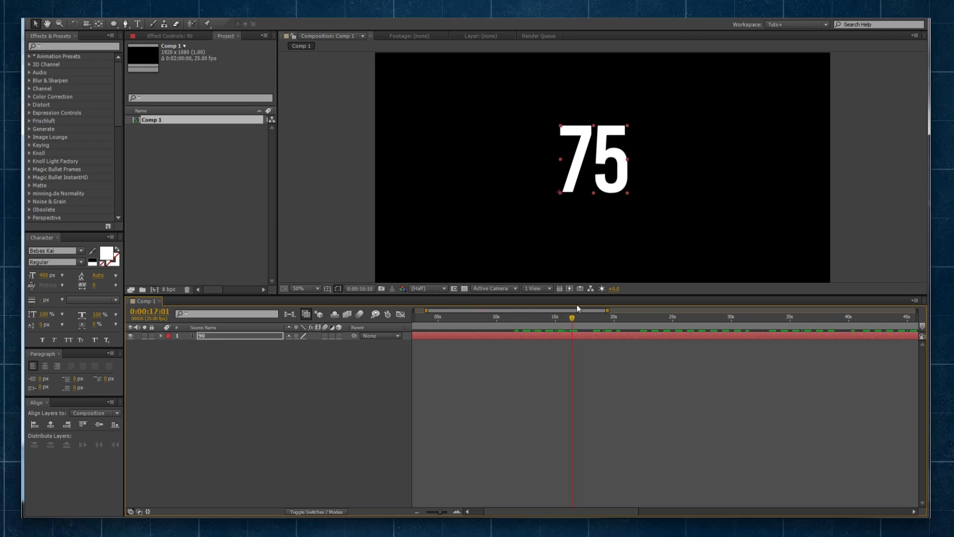
pyautogui.press('Home')
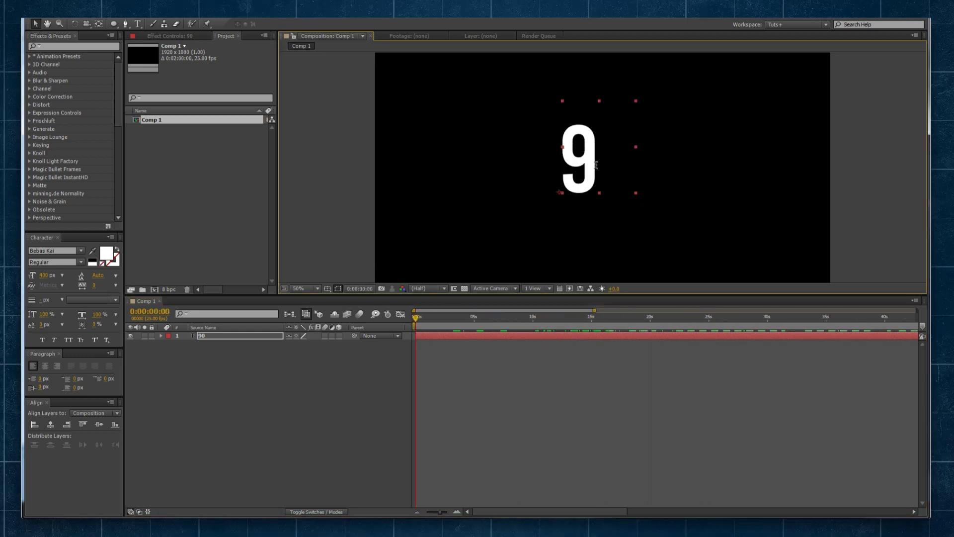
pyautogui.doubleClick(597, 169)
pyautogui.write('60')
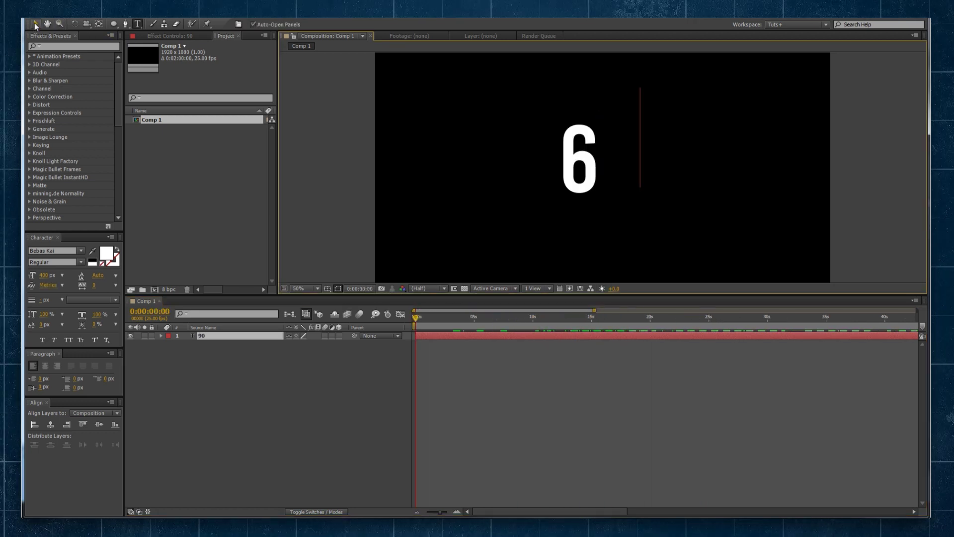
pyautogui.click(35, 24)
# Step: Move just past one second and turn on the Title/Action Safe guides in the viewer
pyautogui.moveTo(422, 318); pyautogui.dragTo(431, 321)
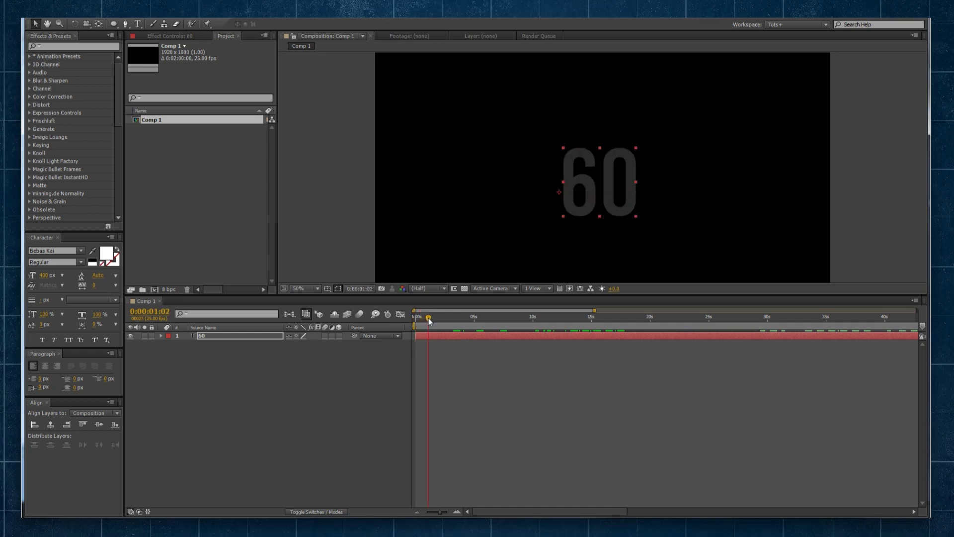
pyautogui.click(363, 379)
pyautogui.click(328, 289)
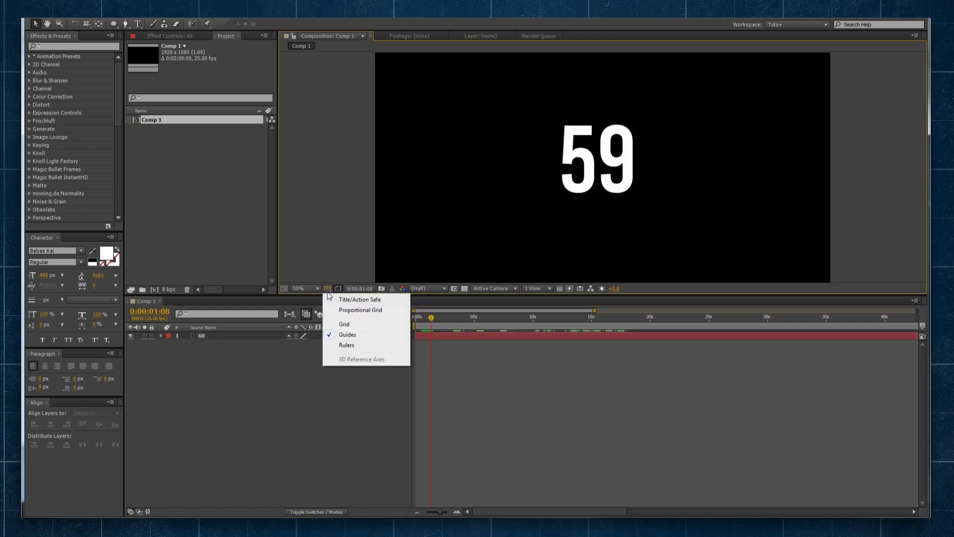
pyautogui.click(342, 299)
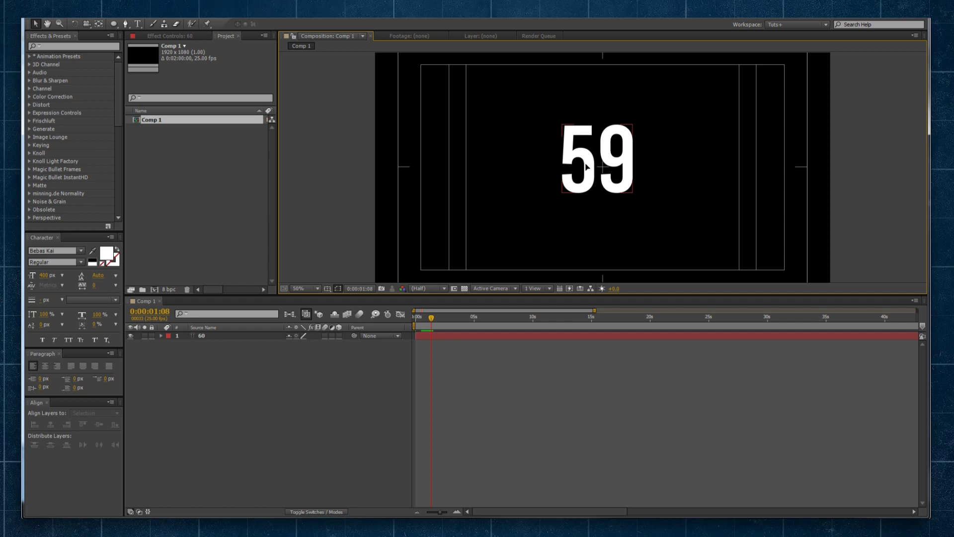
pyautogui.click(590, 171)
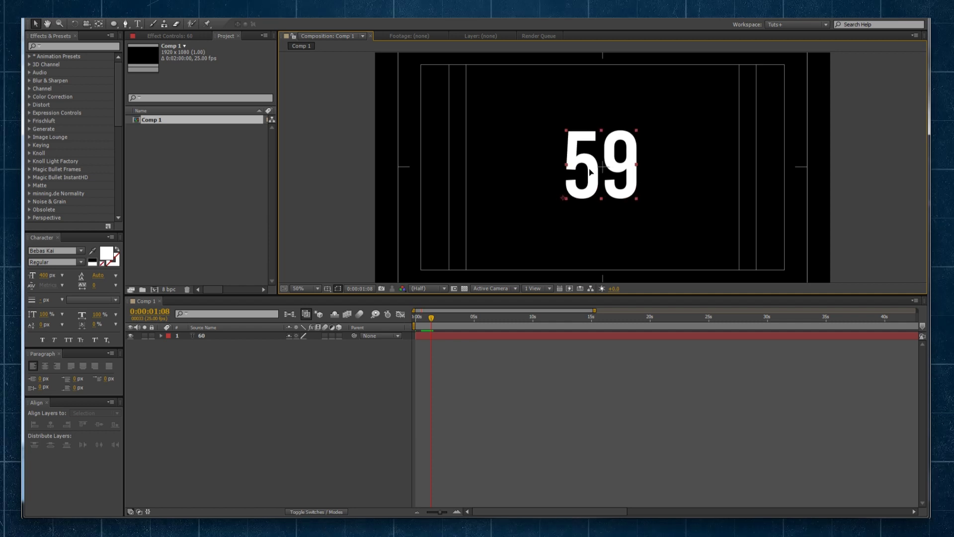
pyautogui.click(375, 405)
# Step: Draw a circle with the Ellipse tool around the countdown number on a new shape layer
pyautogui.click(113, 26)
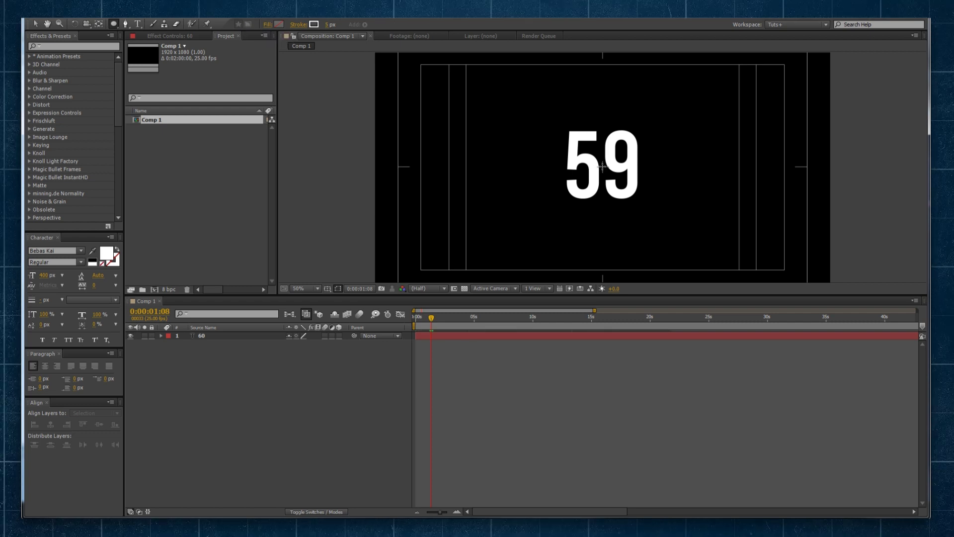
pyautogui.click(276, 337)
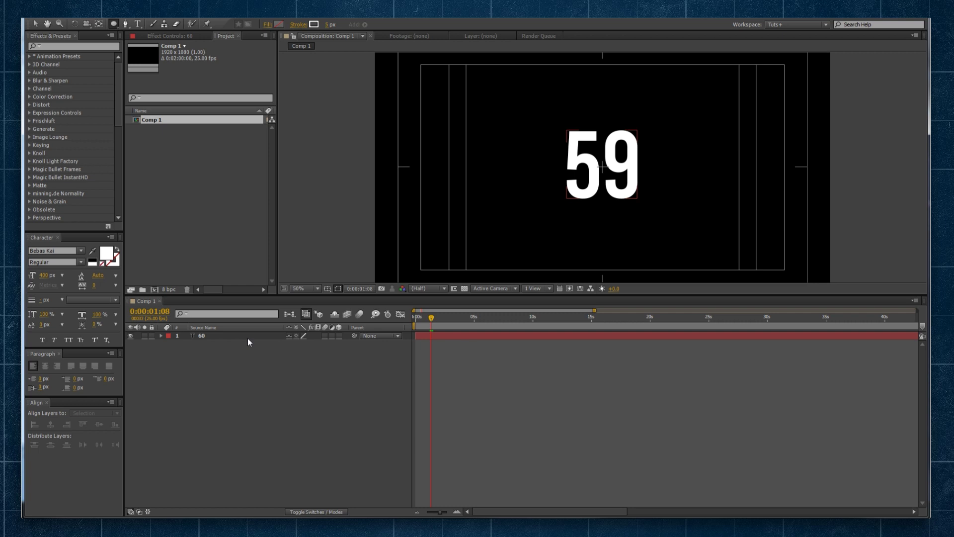
pyautogui.click(602, 167)
pyautogui.moveTo(628, 141); pyautogui.dragTo(669, 106)
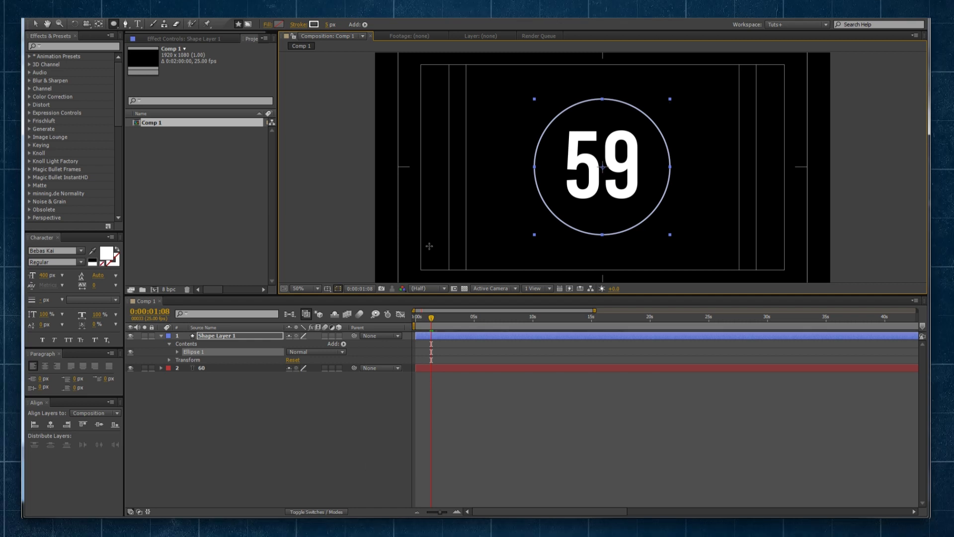
pyautogui.click(238, 336)
# Step: Apply Radial Wipe to Shape Layer 1 with Transition Completion 50% and Feather 390
pyautogui.press('F3')
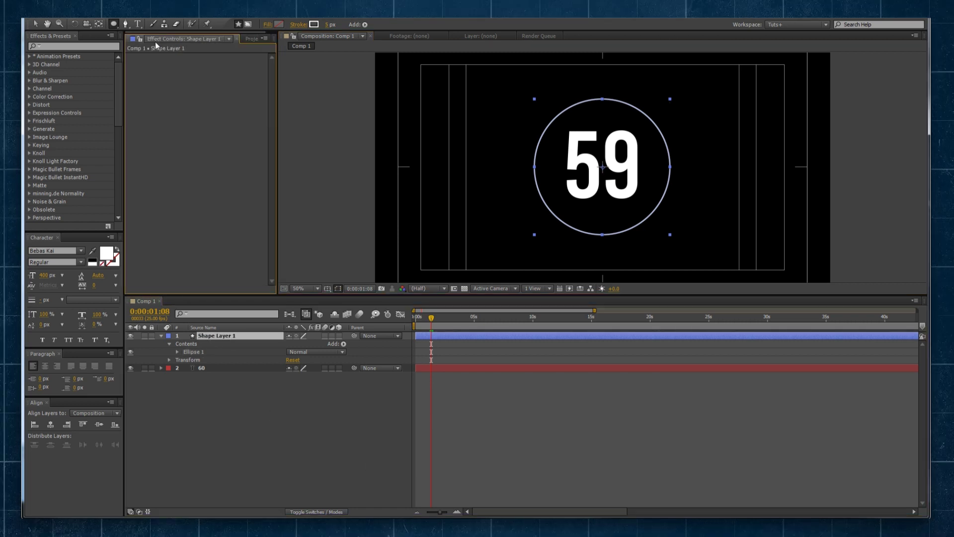
pyautogui.rightClick(138, 199)
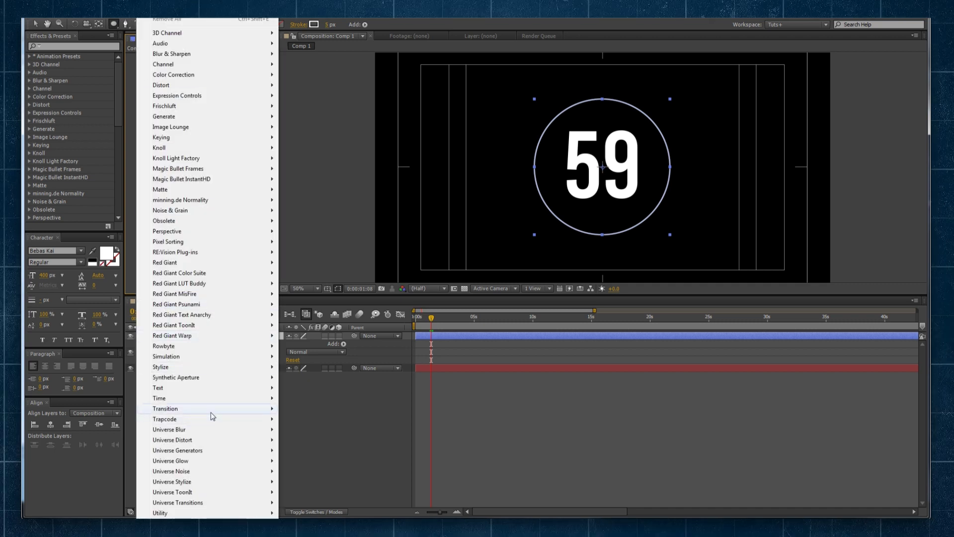
pyautogui.moveTo(211, 411)
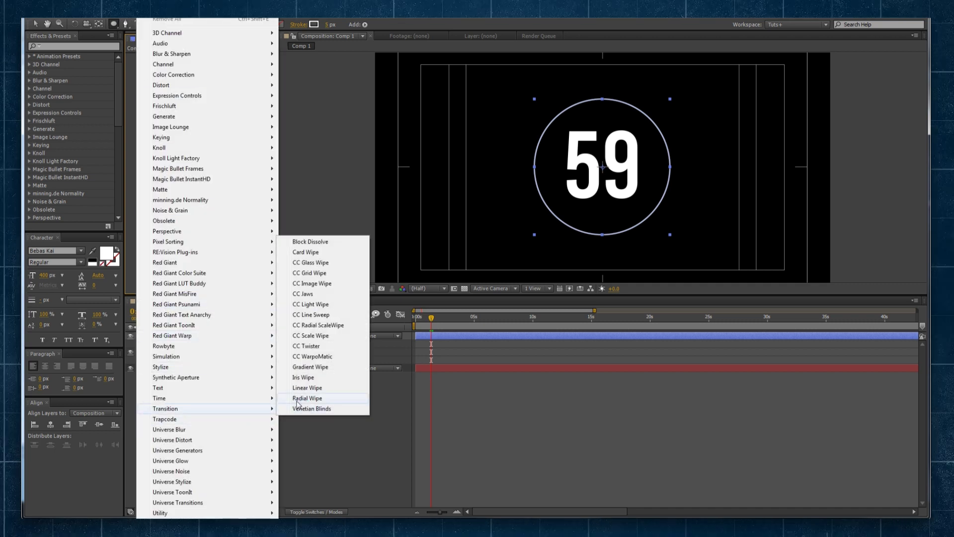
pyautogui.click(304, 399)
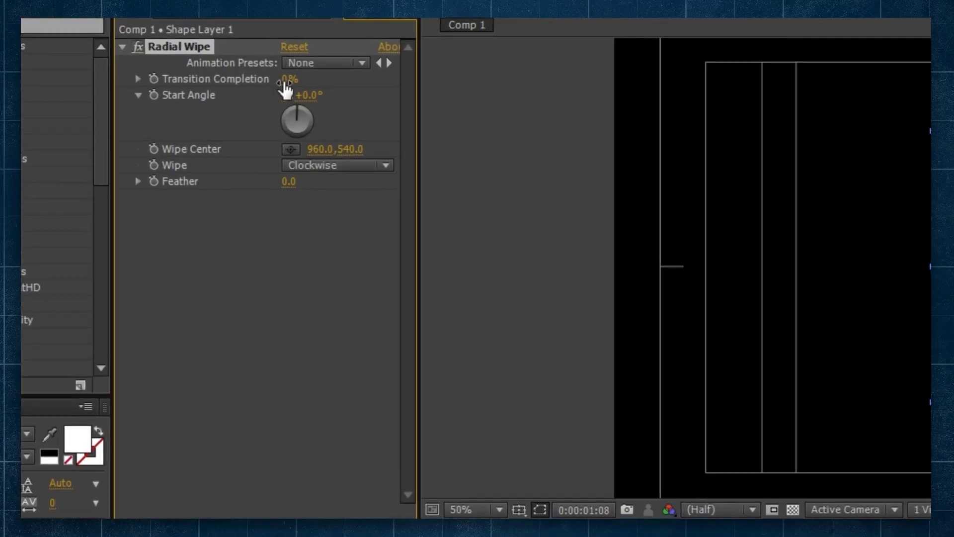
pyautogui.click(213, 73)
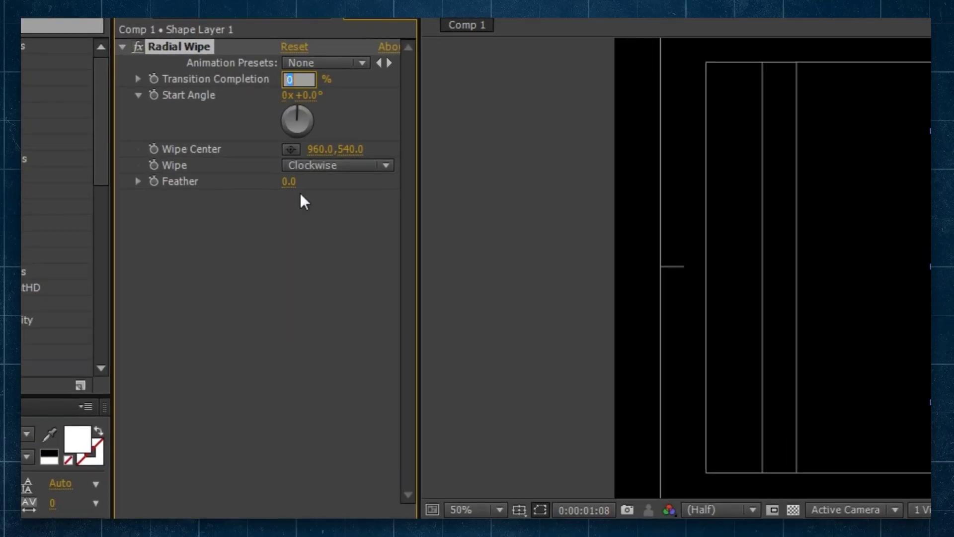
pyautogui.write('50')
pyautogui.press('Return')
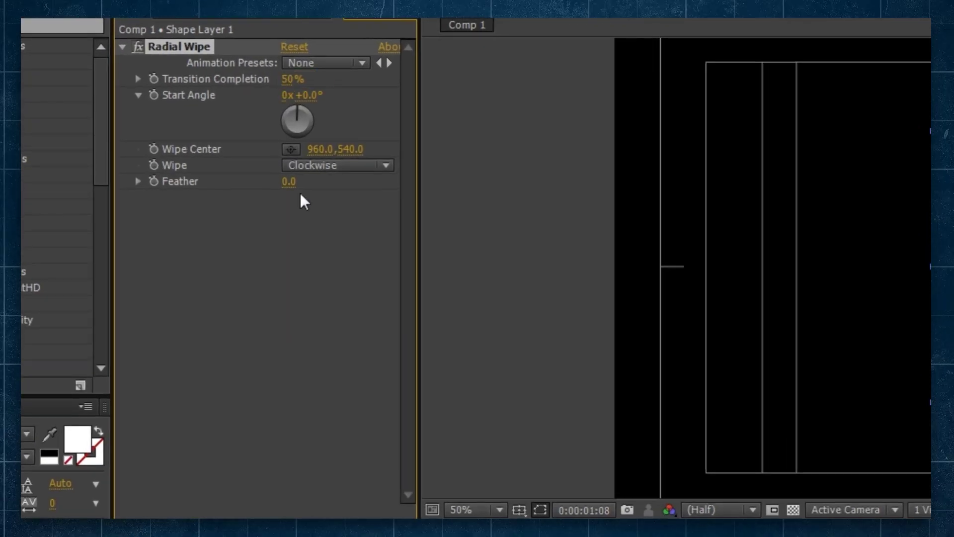
pyautogui.click(290, 182)
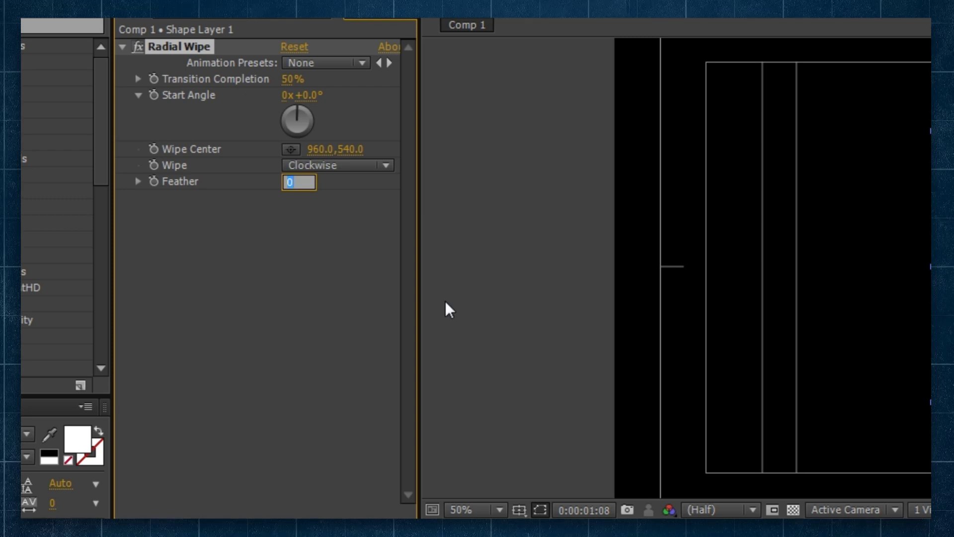
pyautogui.write('390')
pyautogui.press('Return')
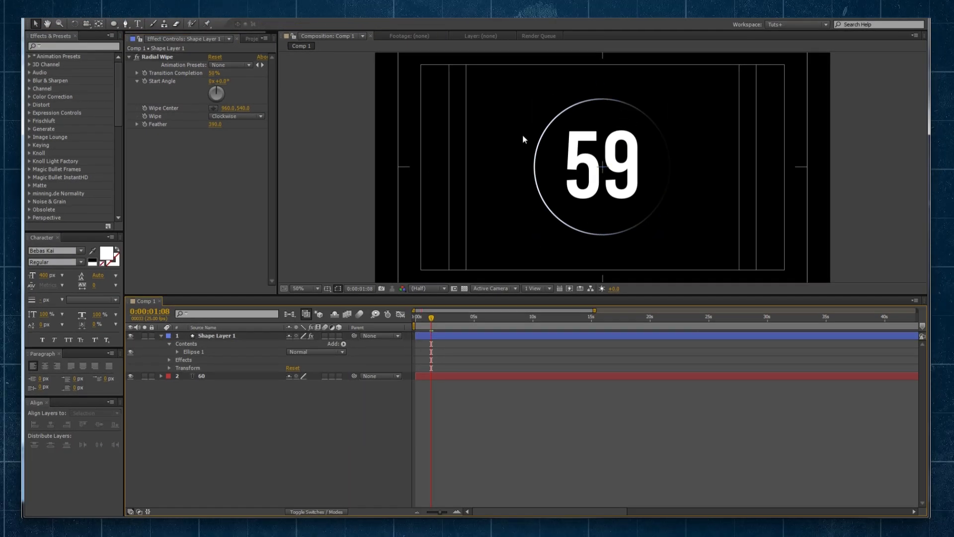
# Step: Duplicate the Radial Wipe and give the copy 35% completion and a 90° start angle
pyautogui.click(162, 57)
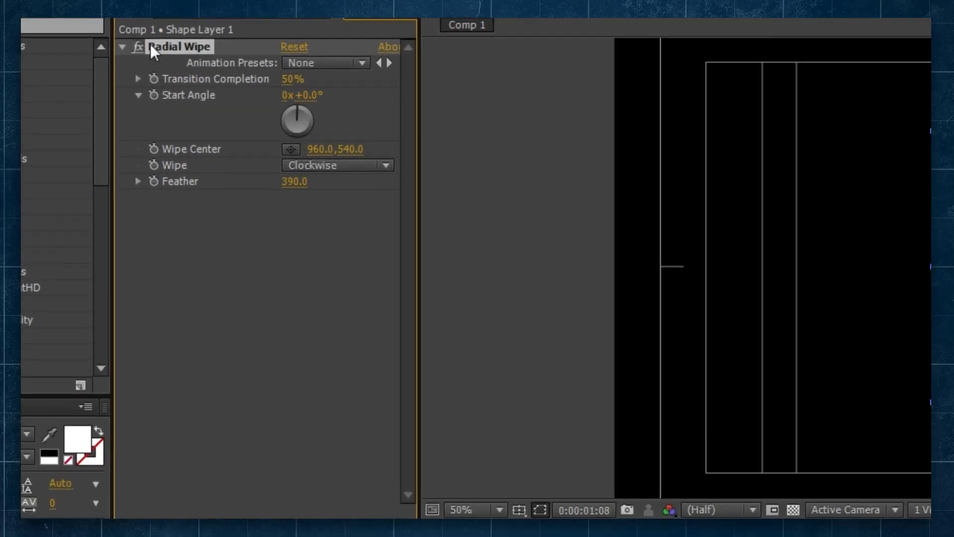
pyautogui.hotkey('ctrl', 'd')
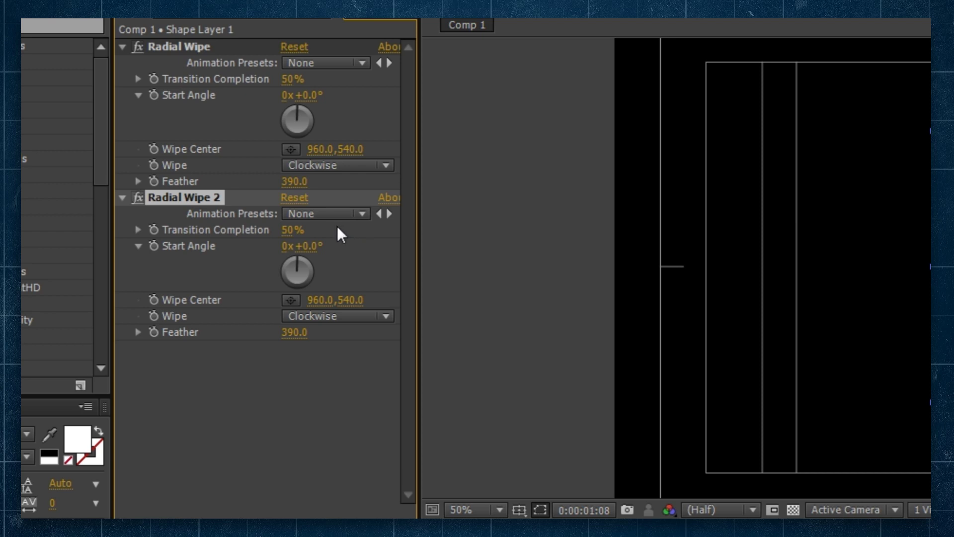
pyautogui.write('35')
pyautogui.press('Return')
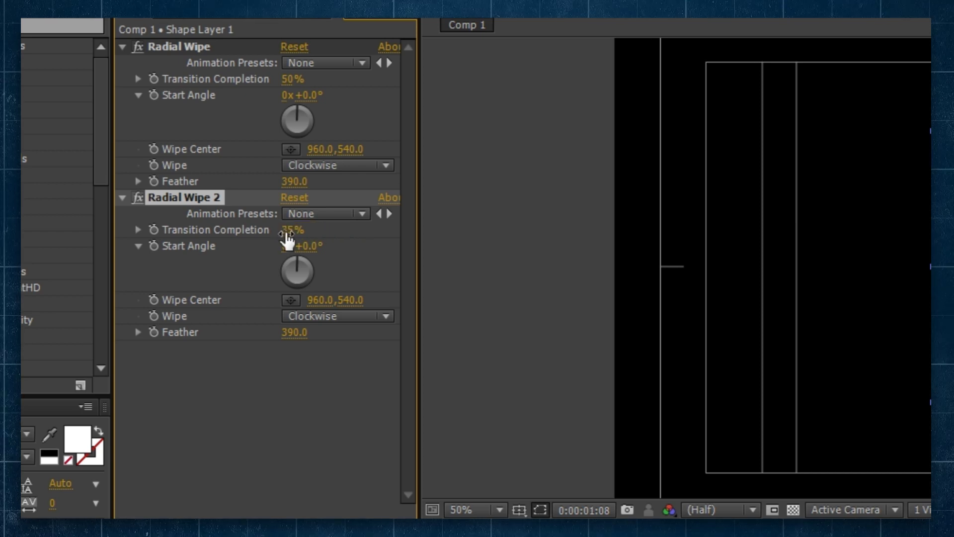
pyautogui.click(310, 246)
pyautogui.write('90')
pyautogui.press('Return')
# Step: Set Radial Wipe 2 to Counterclockwise with Feather 0, then reselect the circle layer
pyautogui.click(308, 316)
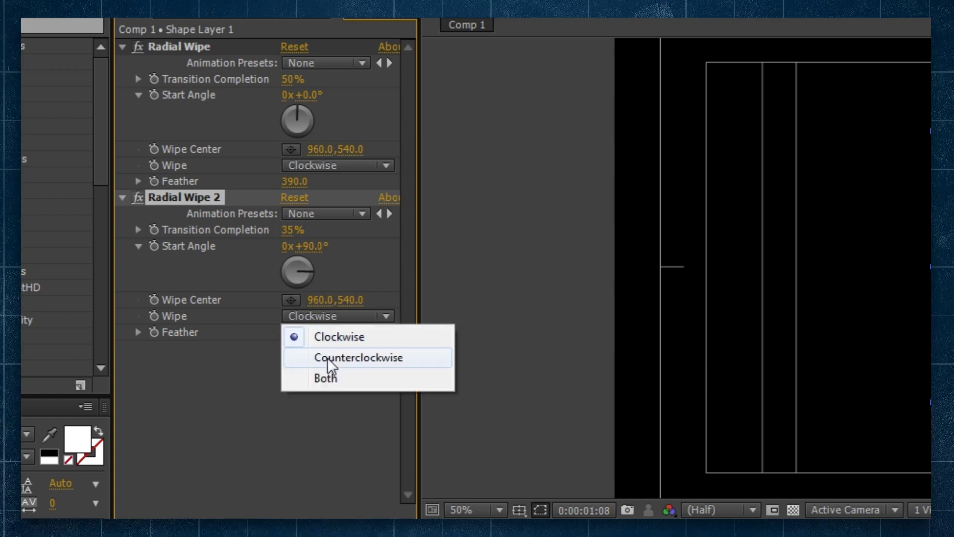
pyautogui.click(327, 358)
pyautogui.click(294, 332)
pyautogui.write('0')
pyautogui.press('Return')
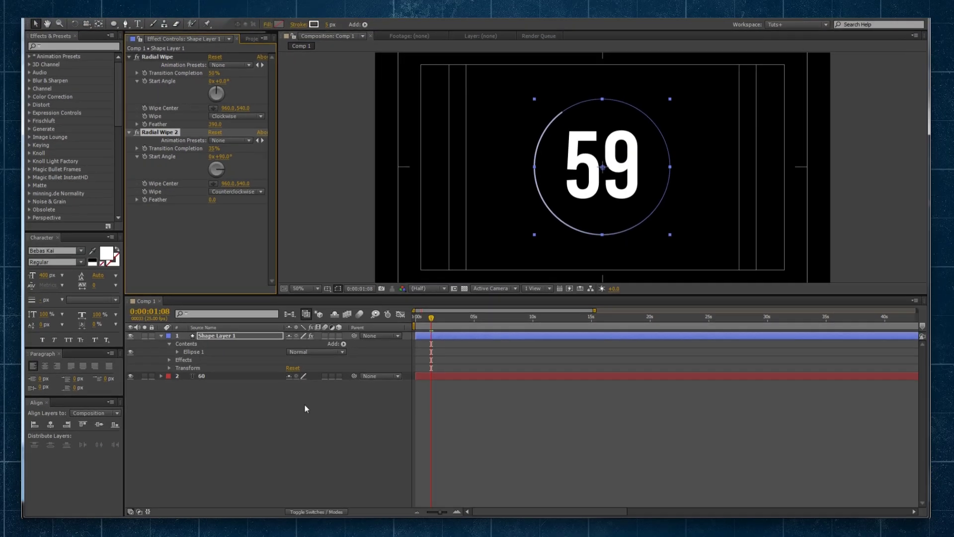
pyautogui.click(306, 408)
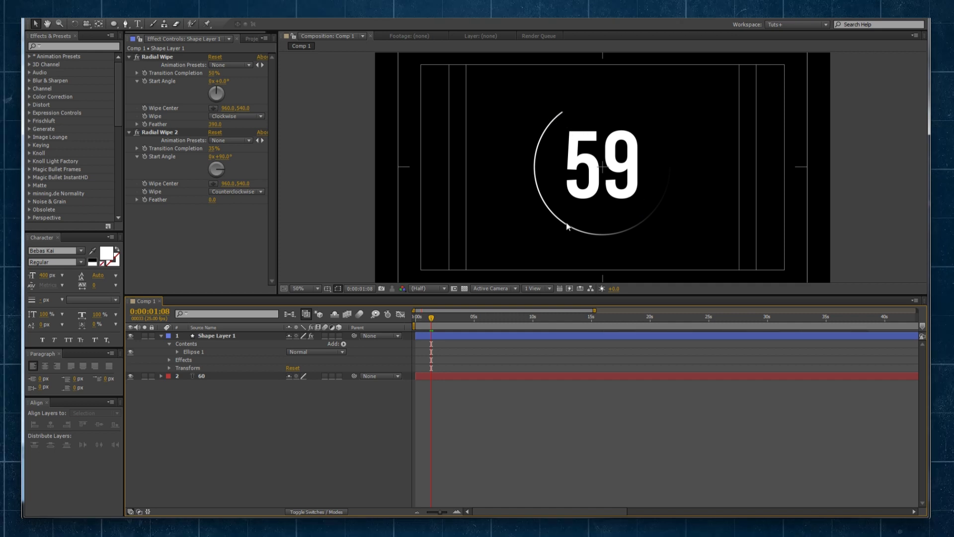
pyautogui.click(222, 337)
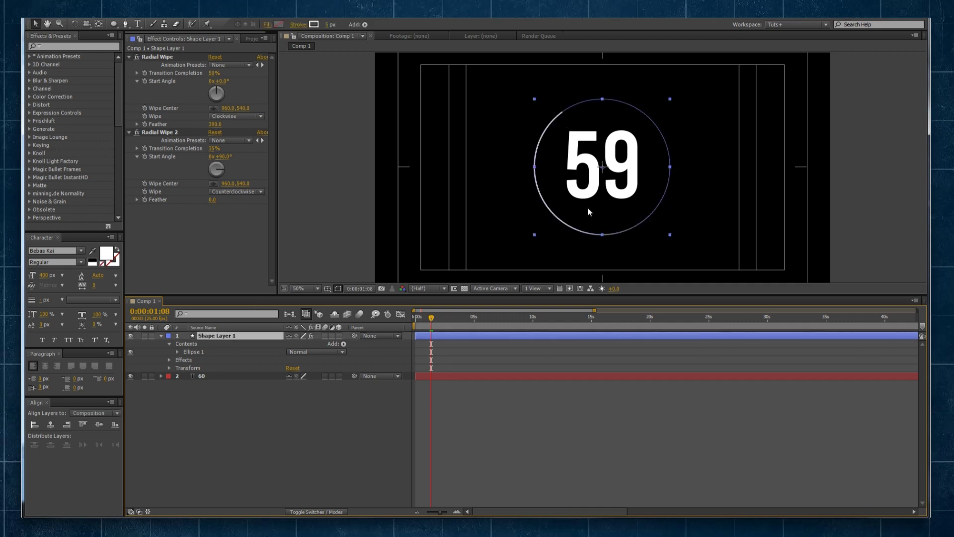
# Step: Keep the circle centred and pre-compose Shape Layer 1 into Shape Layer 1 Comp 1
pyautogui.moveTo(594, 201); pyautogui.dragTo(528, 205)
pyautogui.click(344, 413)
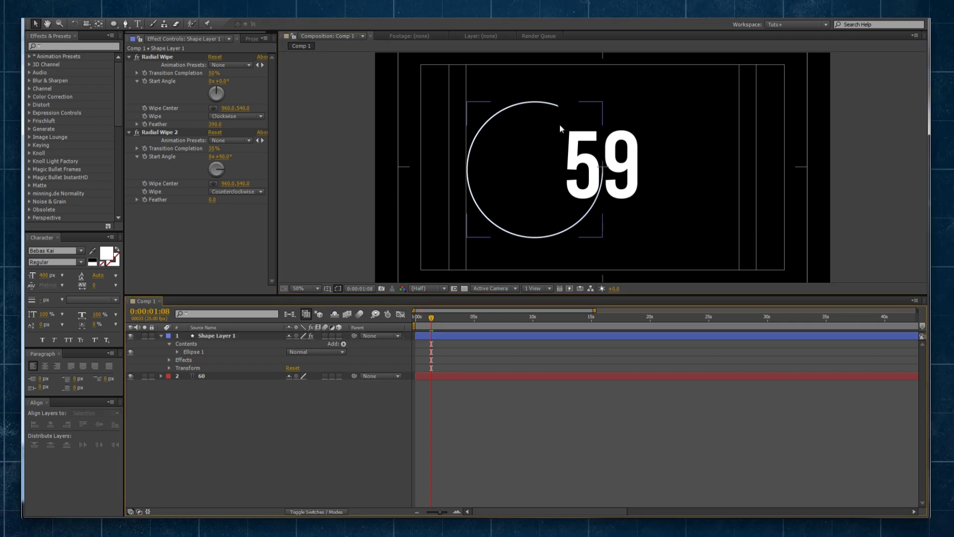
pyautogui.hotkey('ctrl', 'z')
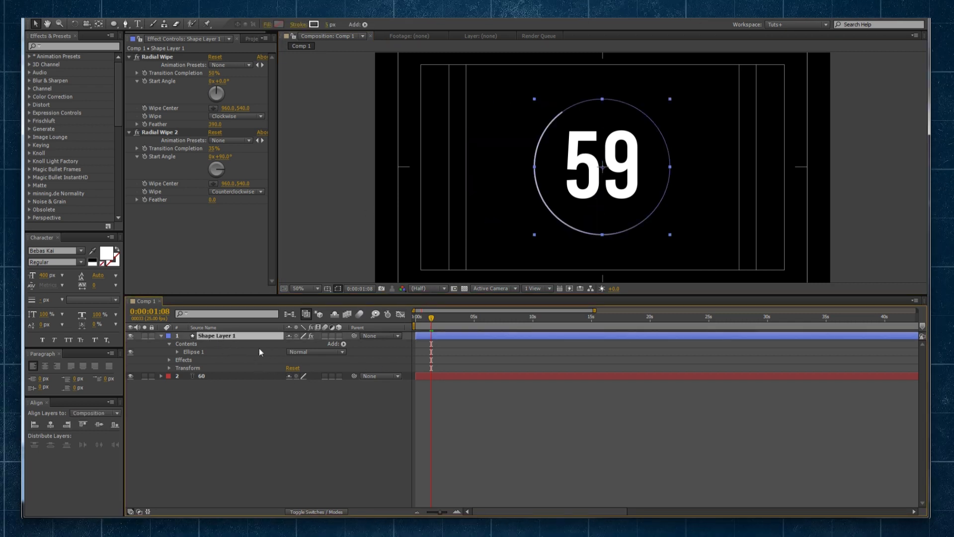
pyautogui.rightClick(232, 336)
pyautogui.click(281, 263)
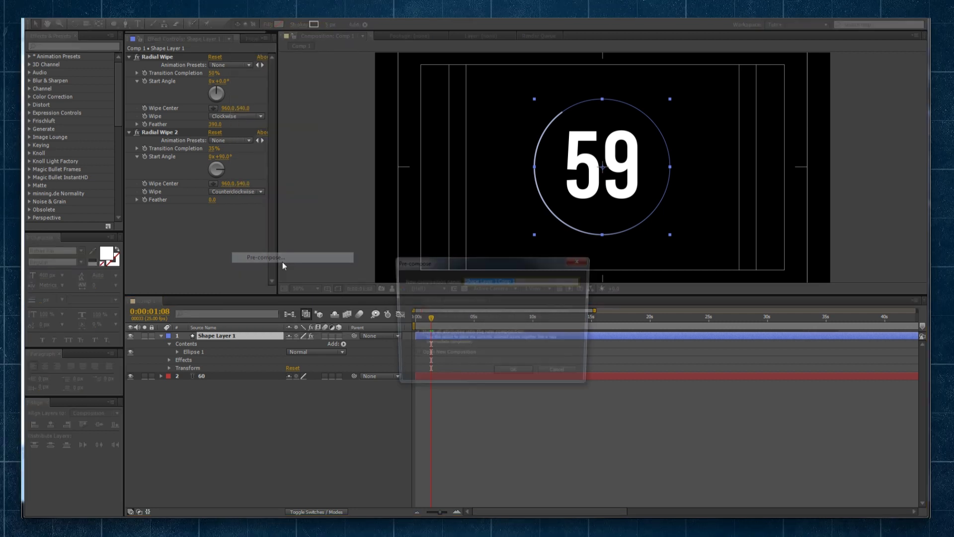
pyautogui.click(502, 375)
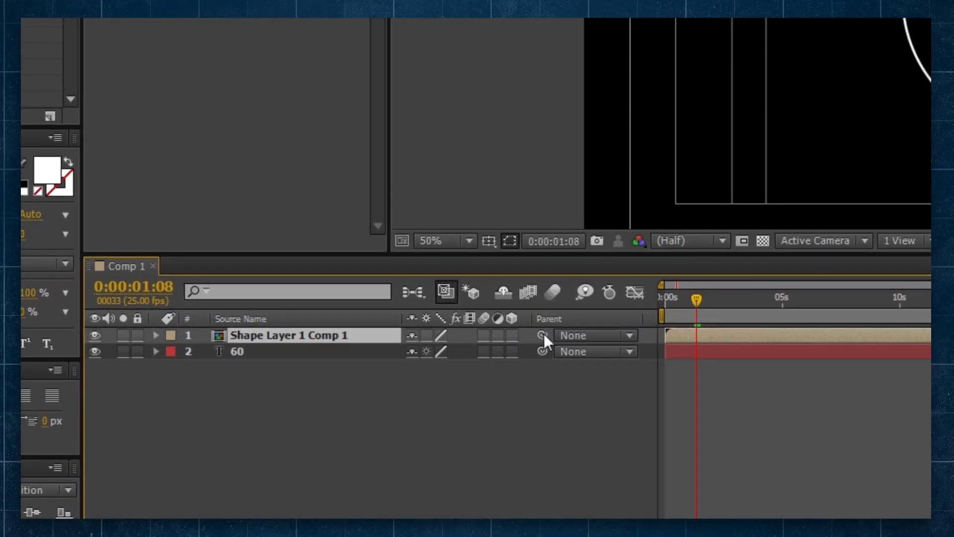
# Step: Parent Shape Layer 1 Comp 1 to the 60 layer and confirm the ring follows the number
pyautogui.moveTo(540, 335); pyautogui.dragTo(303, 351)
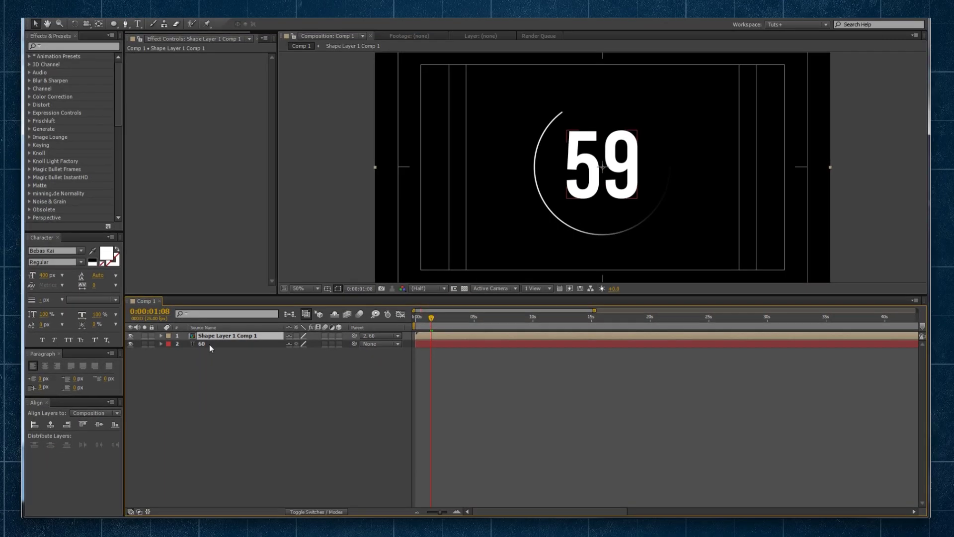
pyautogui.click(207, 343)
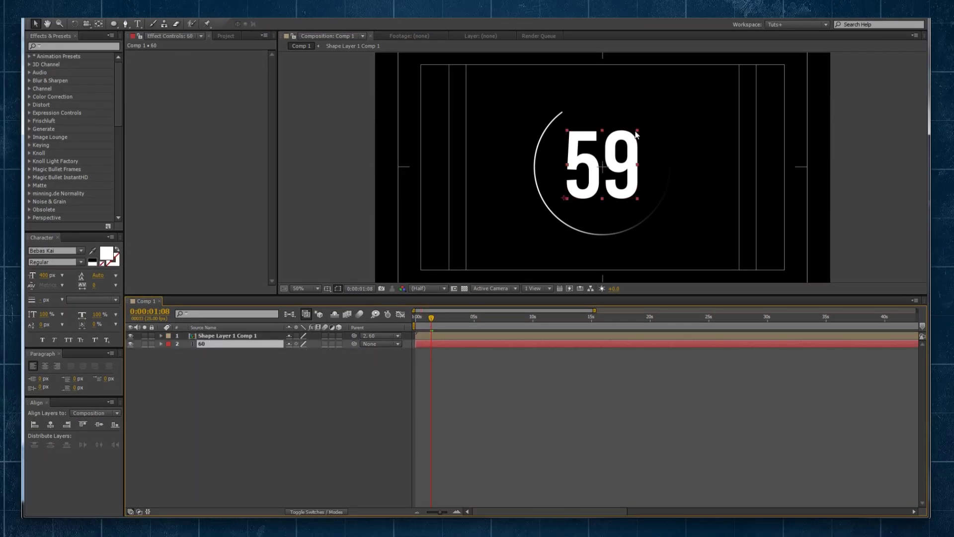
pyautogui.moveTo(640, 161); pyautogui.dragTo(565, 138)
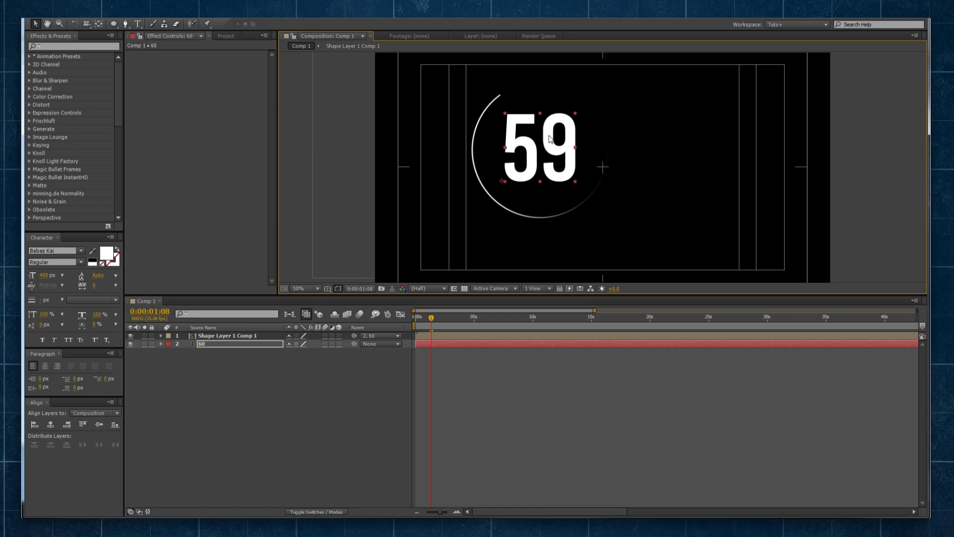
pyautogui.hotkey('ctrl', 'Home')
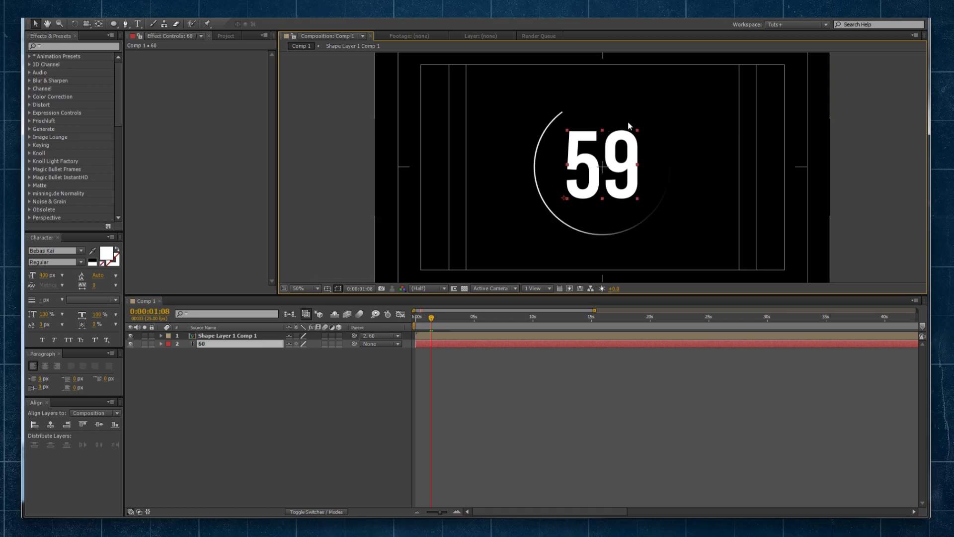
pyautogui.click(208, 338)
# Step: Keyframe the precomp's Rotation at 0 at 0s and 1x at 1s
pyautogui.press('=')
pyautogui.press('=')
pyautogui.press('=')
pyautogui.press('=')
pyautogui.press('Home')
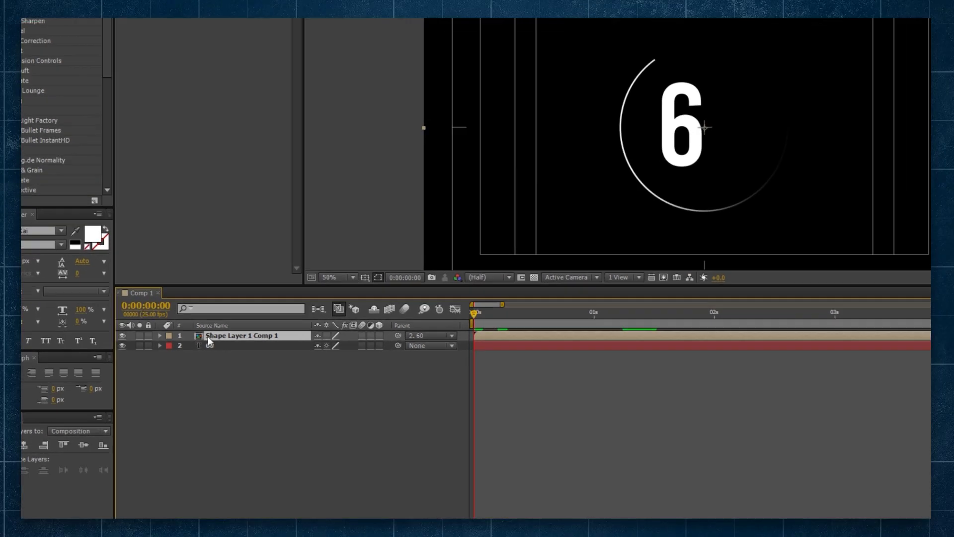
pyautogui.press('r')
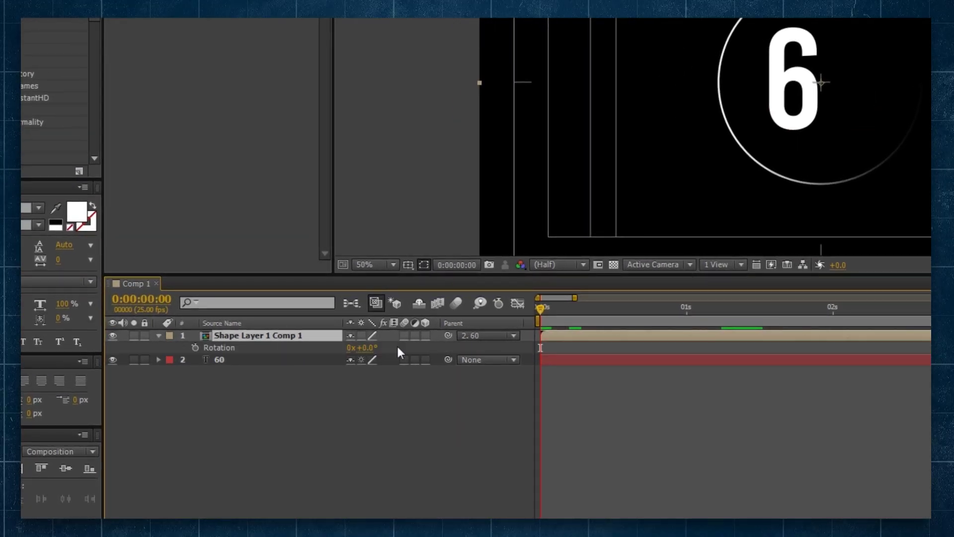
pyautogui.click(195, 346)
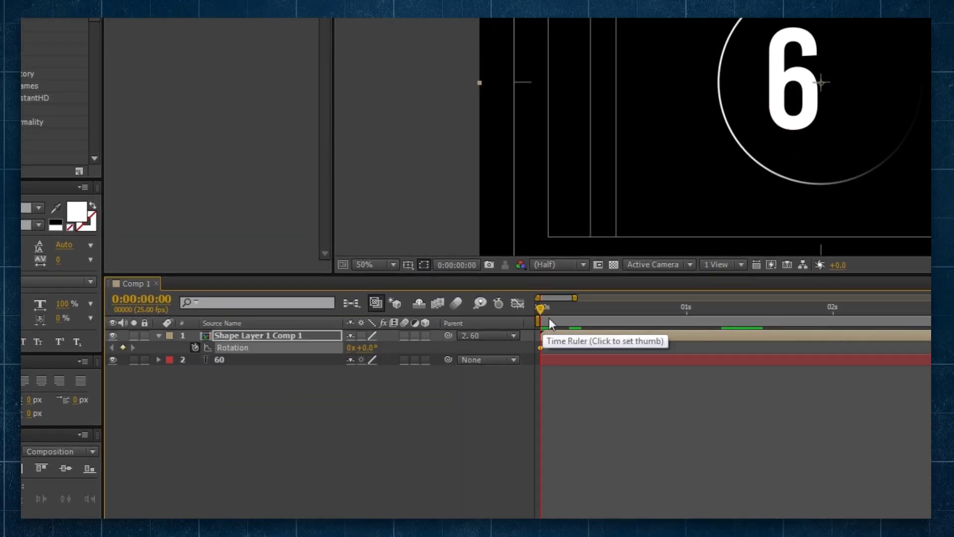
pyautogui.click(686, 307)
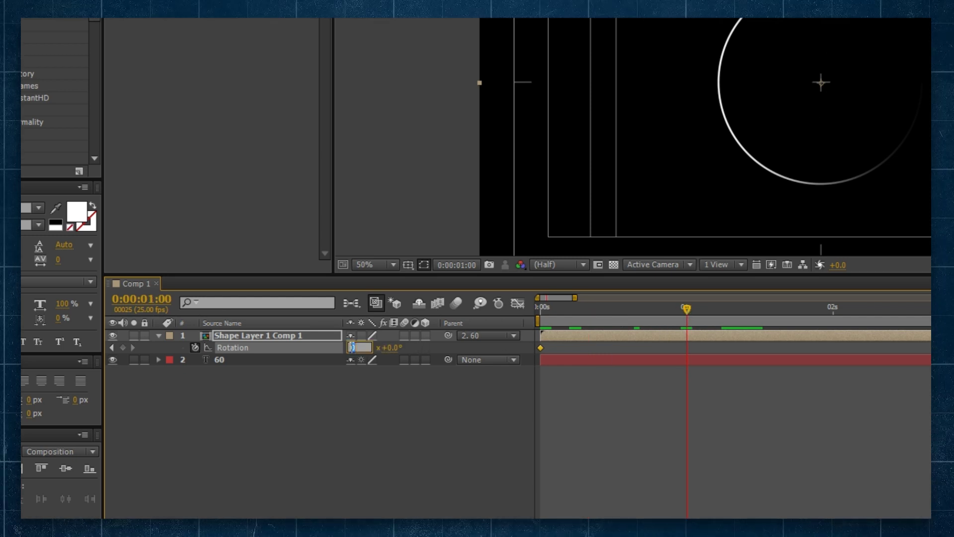
pyautogui.write('1')
pyautogui.press('Return')
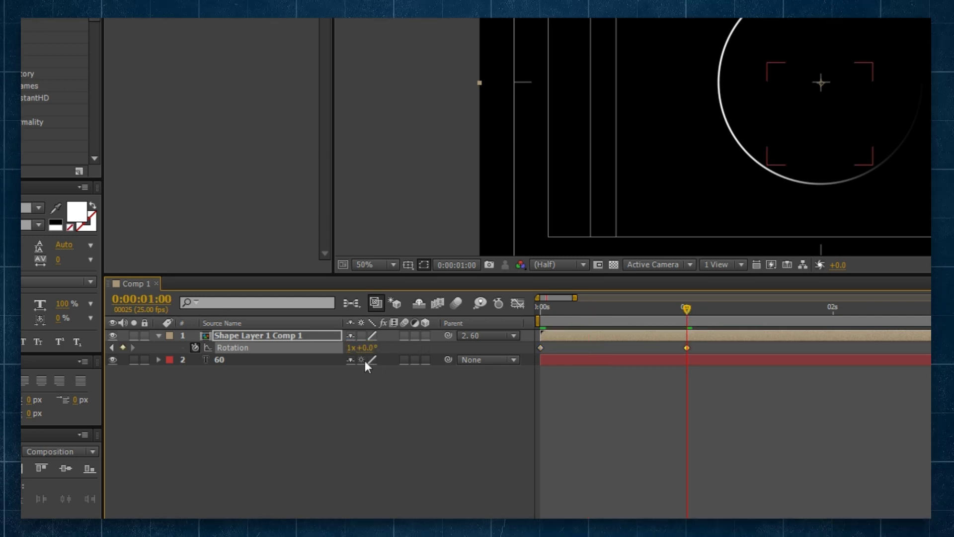
pyautogui.moveTo(541, 309); pyautogui.dragTo(693, 304)
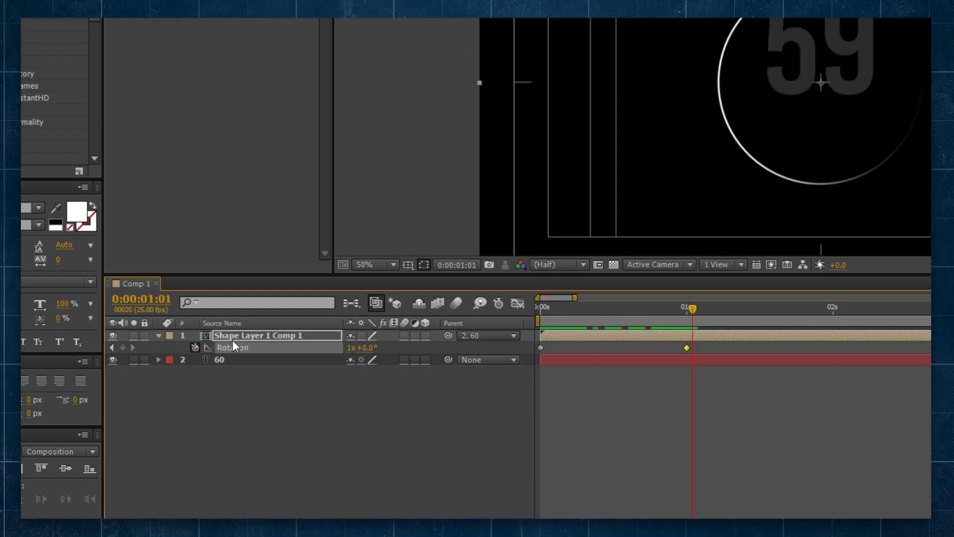
# Step: Add a loopOut("cycle") expression to Rotation and preview the looping spin
pyautogui.keyDown('alt'); pyautogui.click(194, 347); pyautogui.keyUp('alt')
pyautogui.click(399, 271)
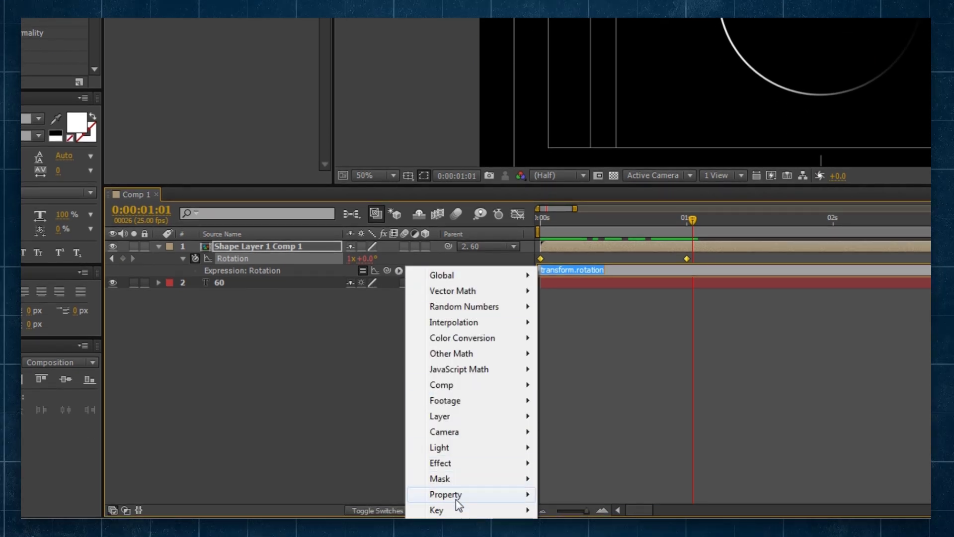
pyautogui.moveTo(455, 494)
pyautogui.click(572, 321)
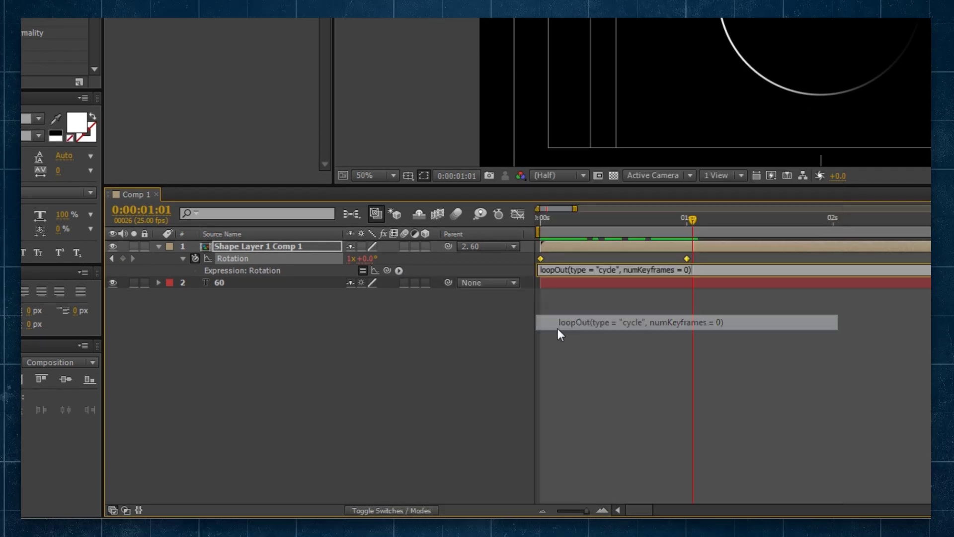
pyautogui.moveTo(565, 224); pyautogui.dragTo(752, 211)
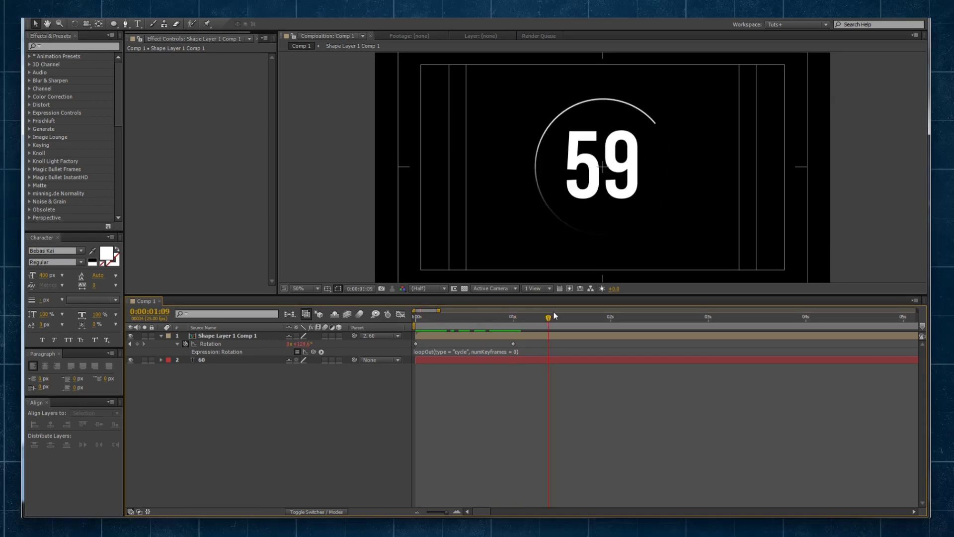
pyautogui.moveTo(558, 316); pyautogui.dragTo(437, 299)
pyautogui.press('space')
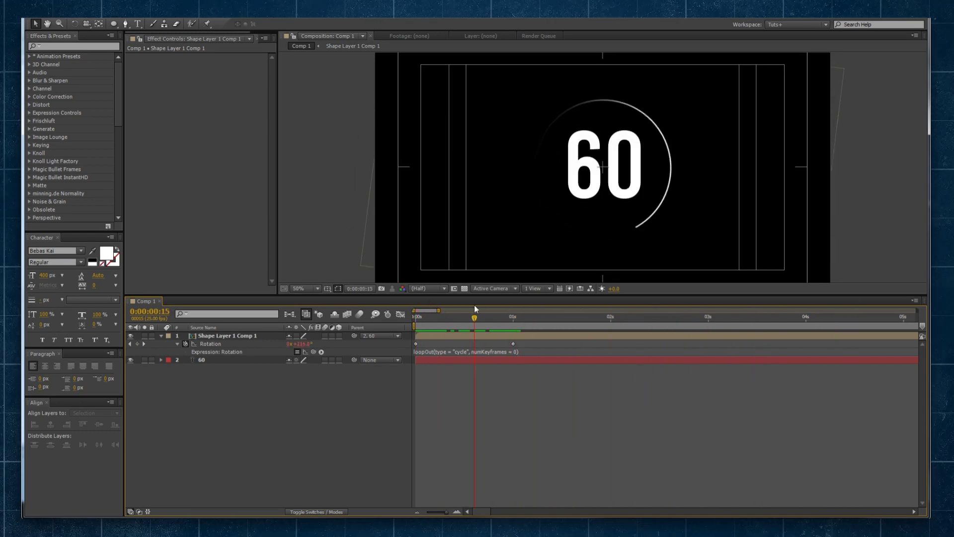
# Step: Give the ring precomp's Opacity the expression linear(Number(parent.text.sourceText),0,2,0,100);
pyautogui.click(230, 335)
pyautogui.press('t')
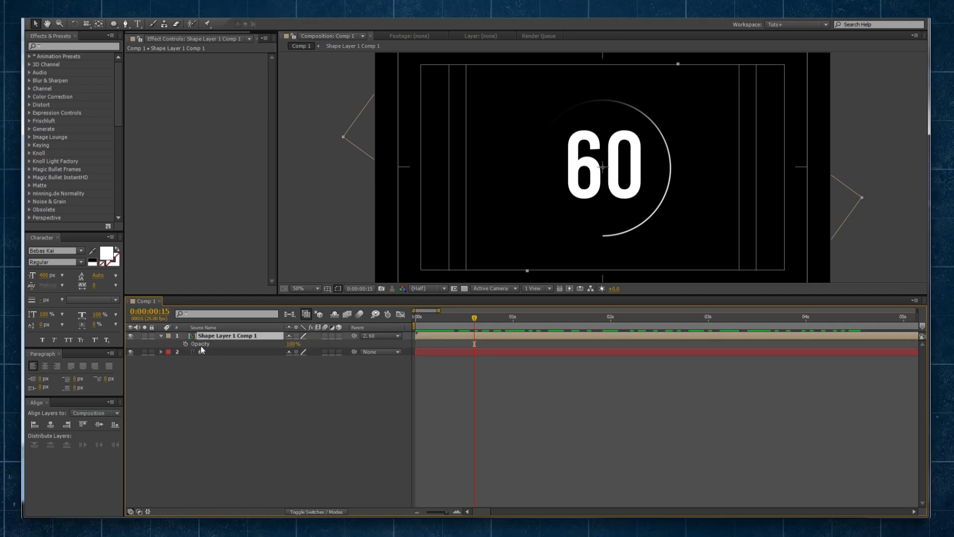
pyautogui.keyDown('alt'); pyautogui.click(185, 343); pyautogui.keyUp('alt')
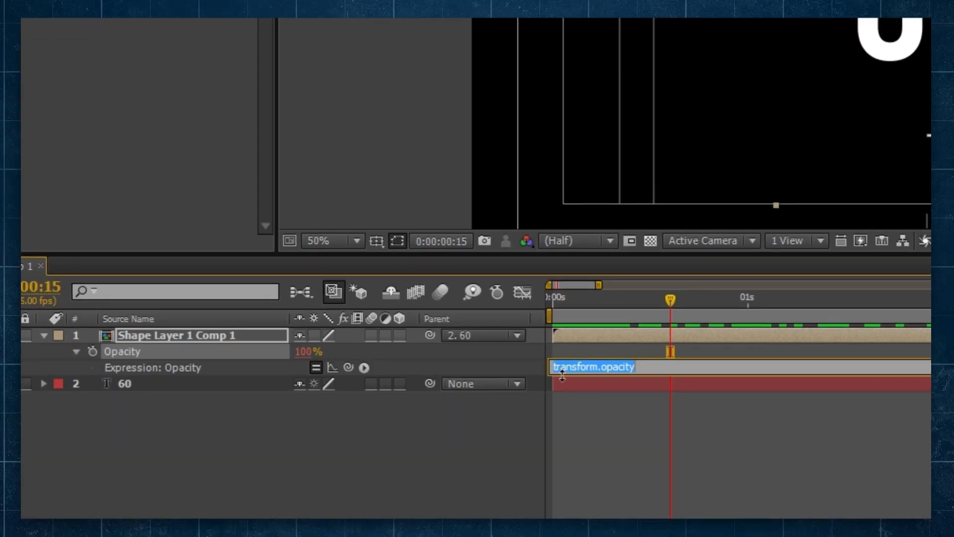
pyautogui.write('linear(')
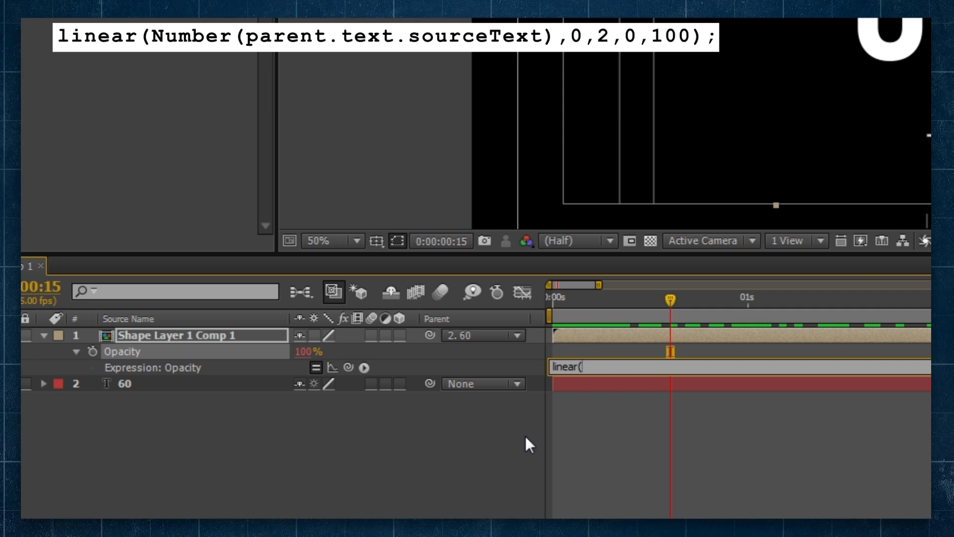
pyautogui.write('Number(parent.text.sourceT')
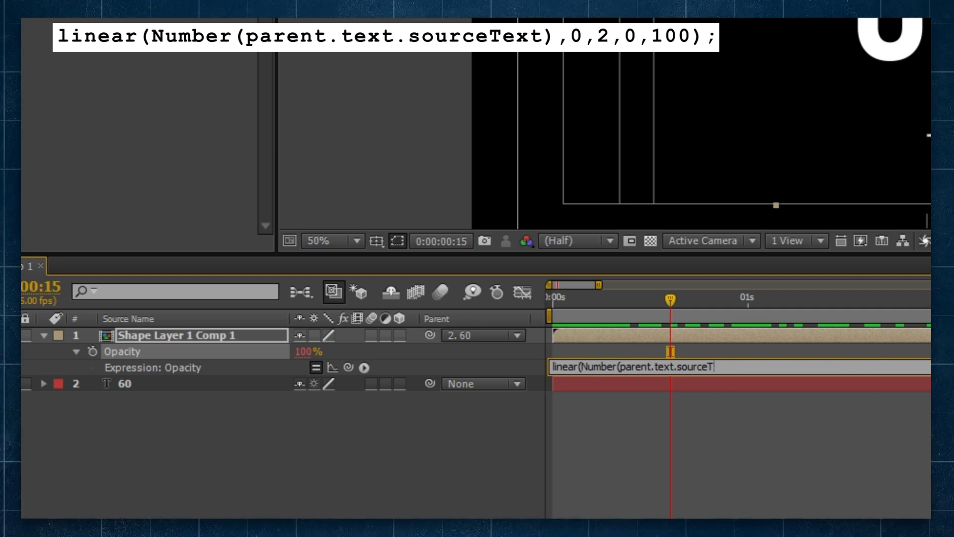
pyautogui.write('ext)')
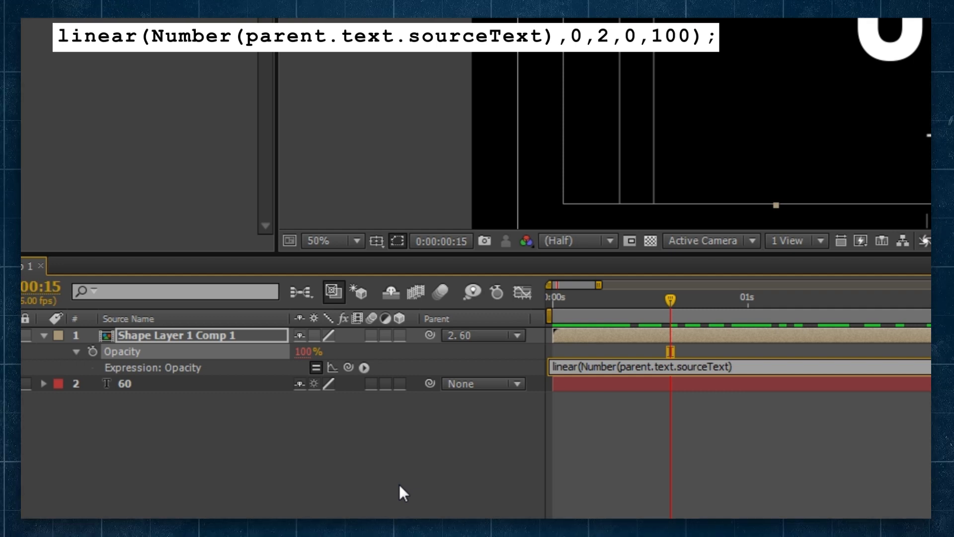
pyautogui.write(',0,2,')
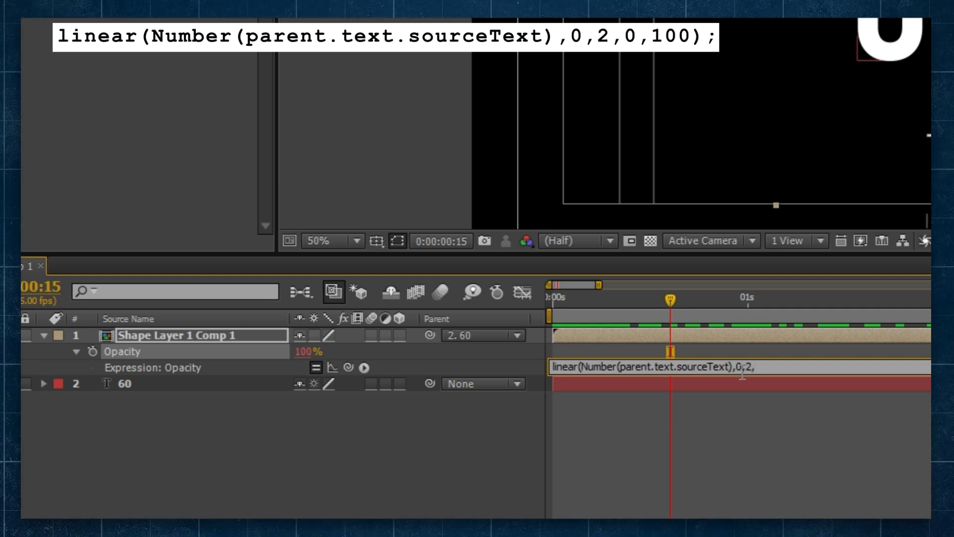
pyautogui.write('0,')
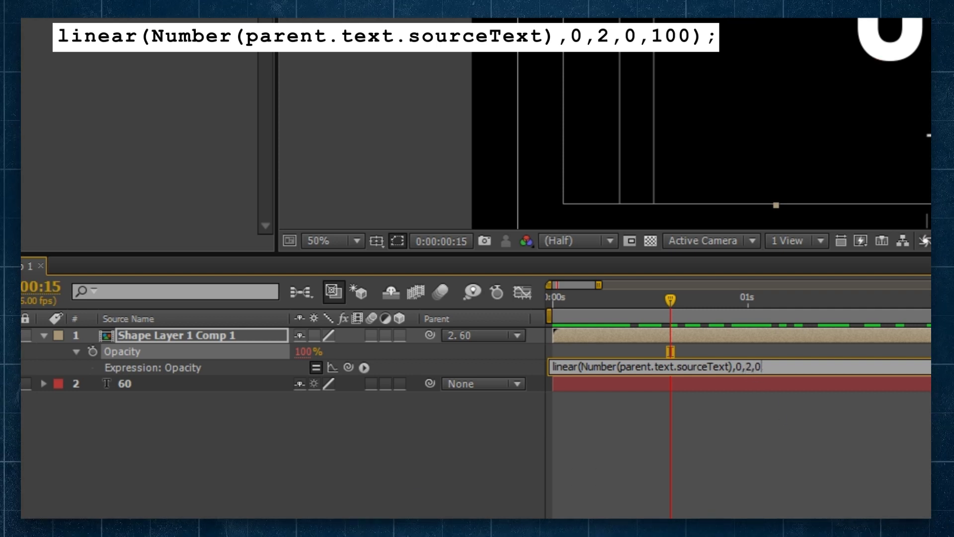
pyautogui.write('100);')
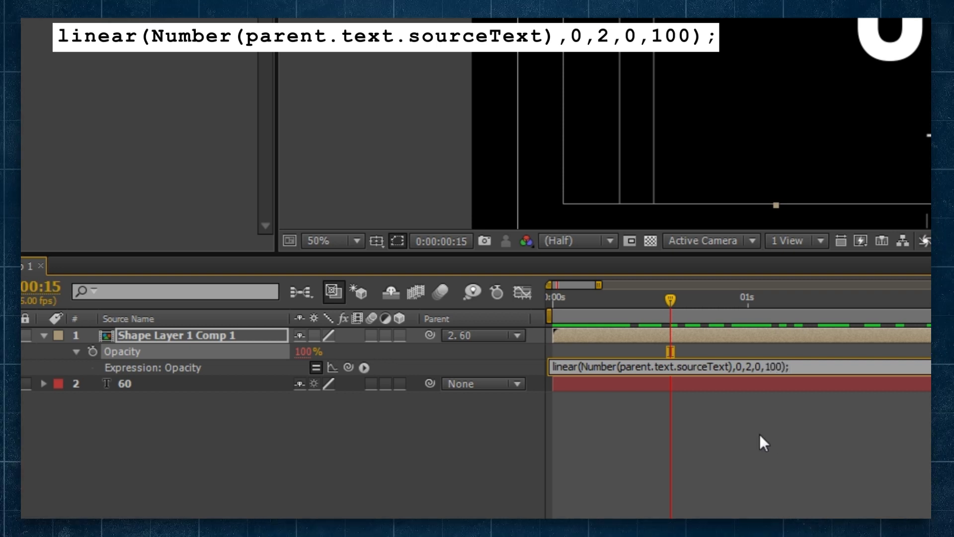
# Step: Review the expression's 0, 2, 0, 100 values and scrub ahead to check the fade
pyautogui.doubleClick(739, 366)
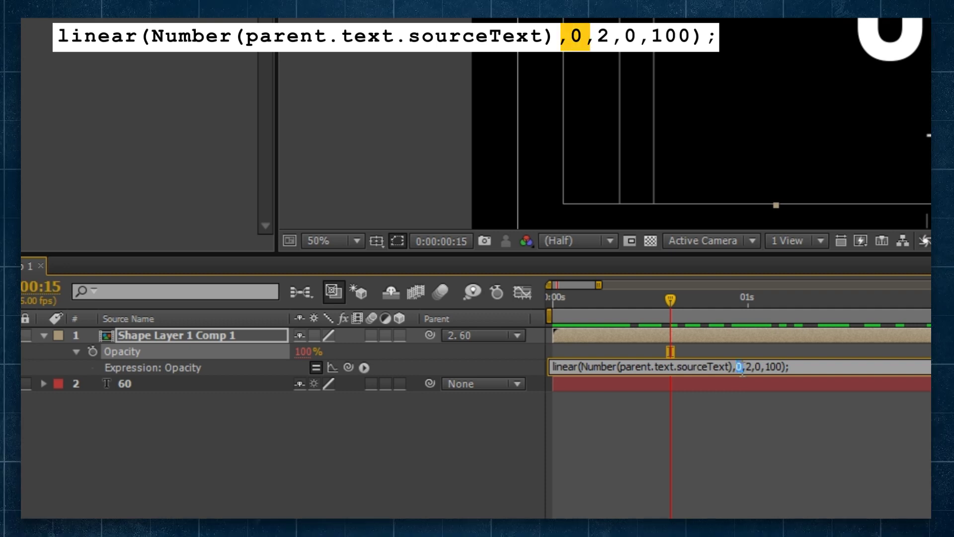
pyautogui.doubleClick(759, 368)
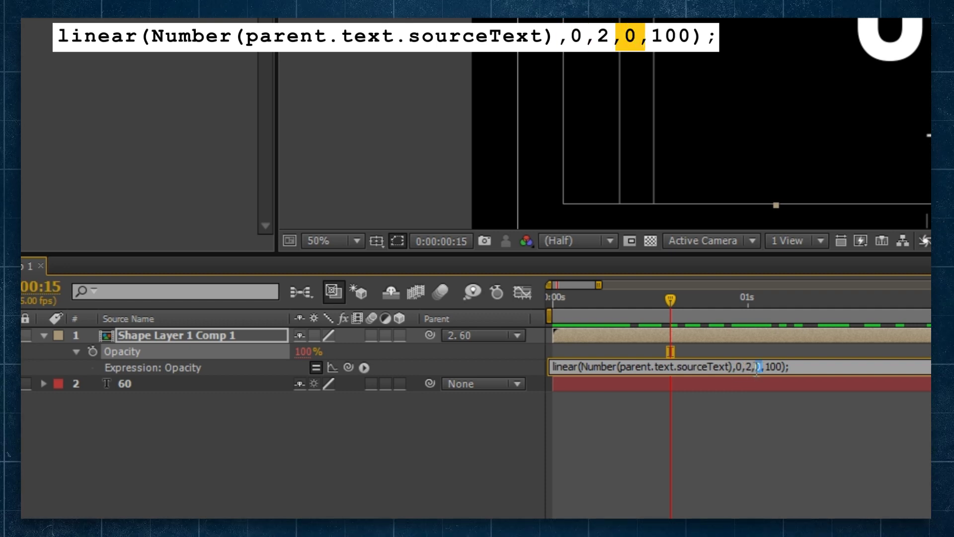
pyautogui.doubleClick(749, 368)
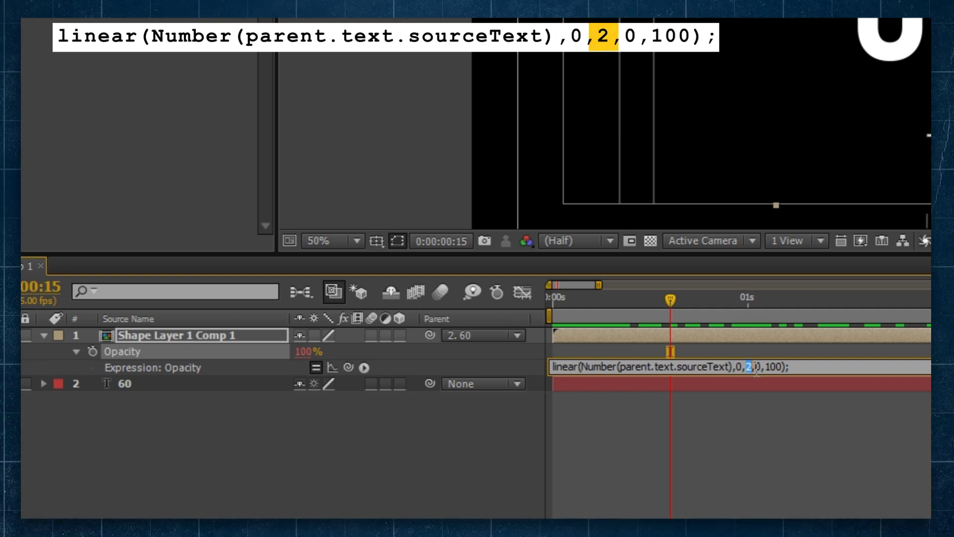
pyautogui.doubleClick(779, 367)
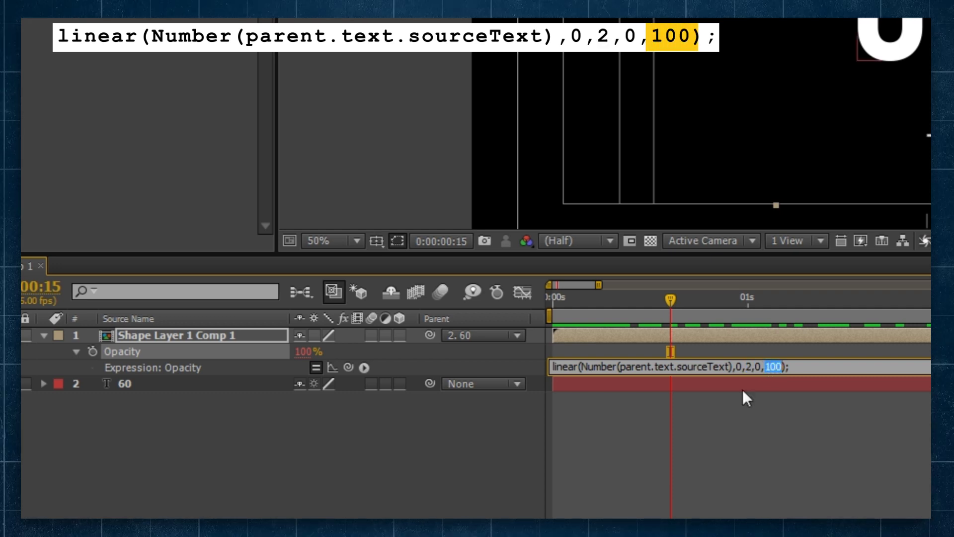
pyautogui.click(551, 451)
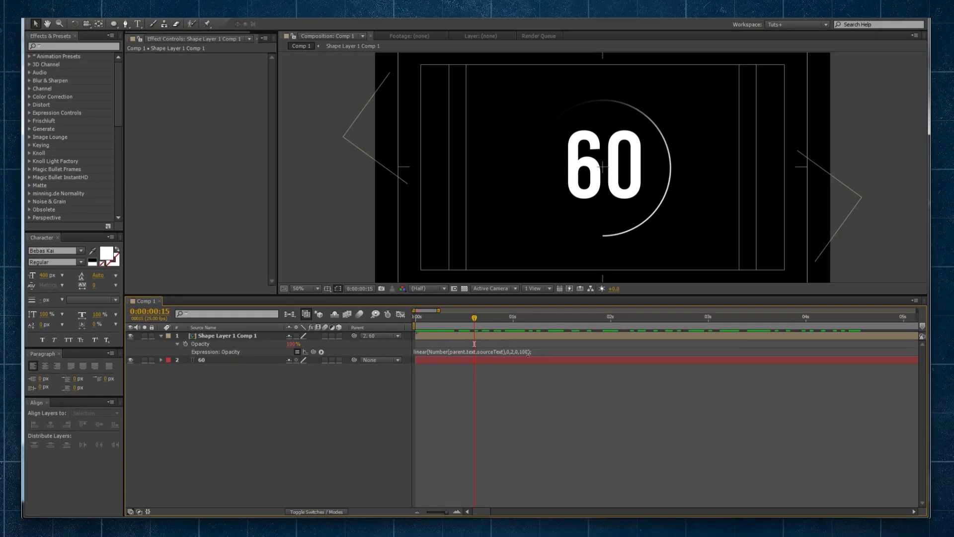
pyautogui.moveTo(473, 320); pyautogui.dragTo(482, 318)
pyautogui.click(506, 352)
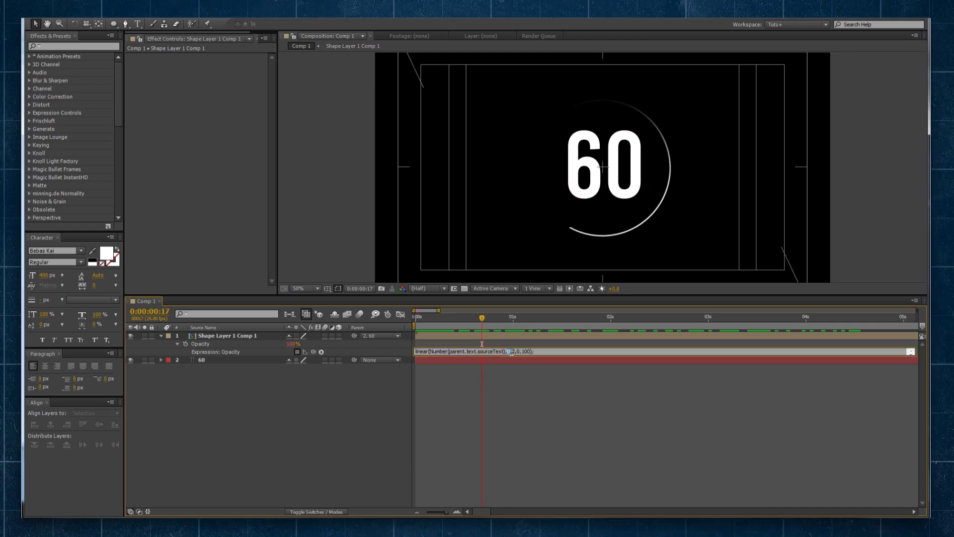
pyautogui.click(366, 386)
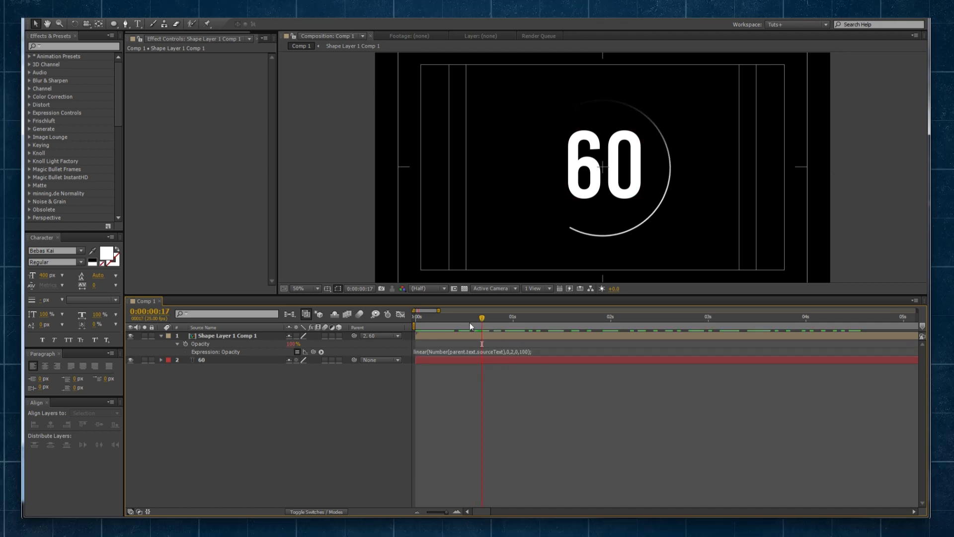
pyautogui.moveTo(469, 323); pyautogui.dragTo(681, 320)
pyautogui.press('-')
pyautogui.moveTo(443, 323); pyautogui.dragTo(689, 306)
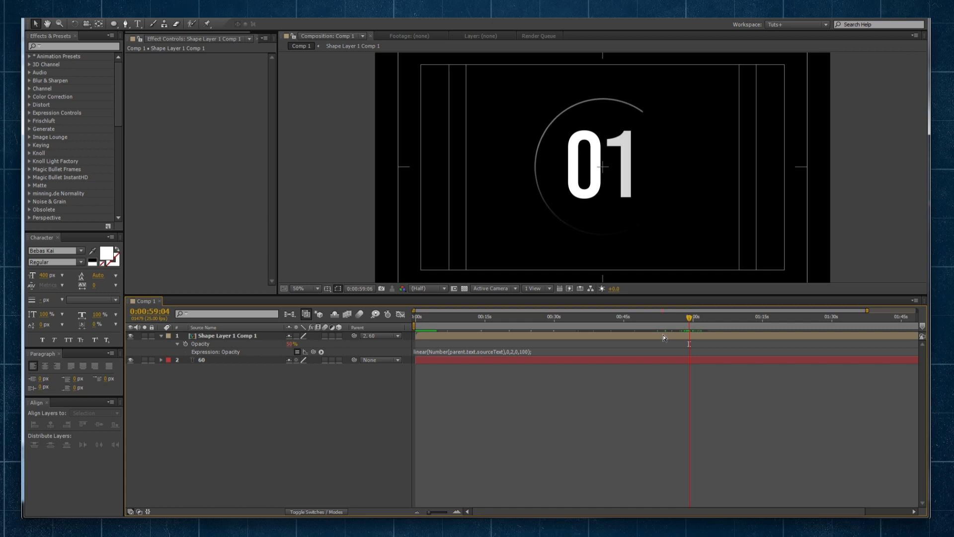
pyautogui.click(457, 324)
pyautogui.click(246, 336)
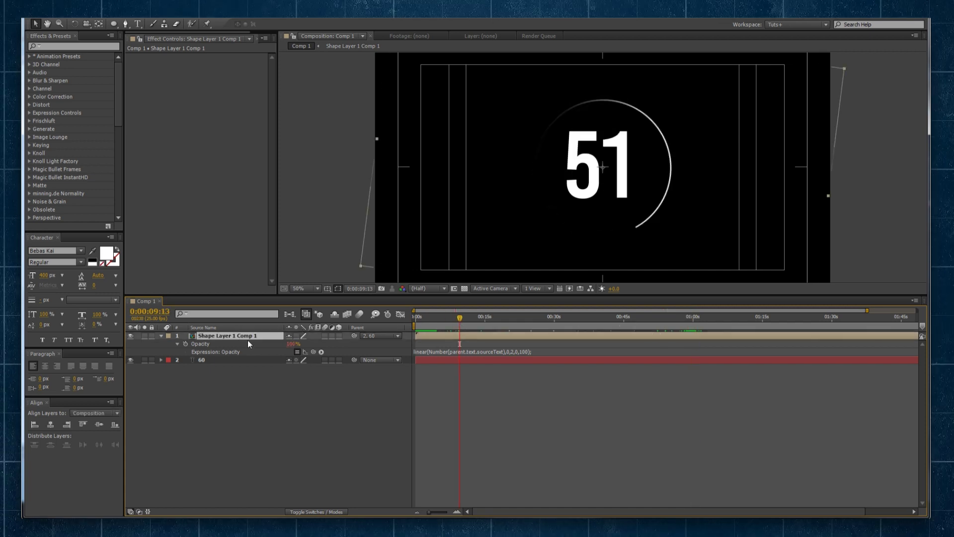
pyautogui.moveTo(457, 323); pyautogui.dragTo(415, 321)
pyautogui.moveTo(867, 310); pyautogui.dragTo(497, 309)
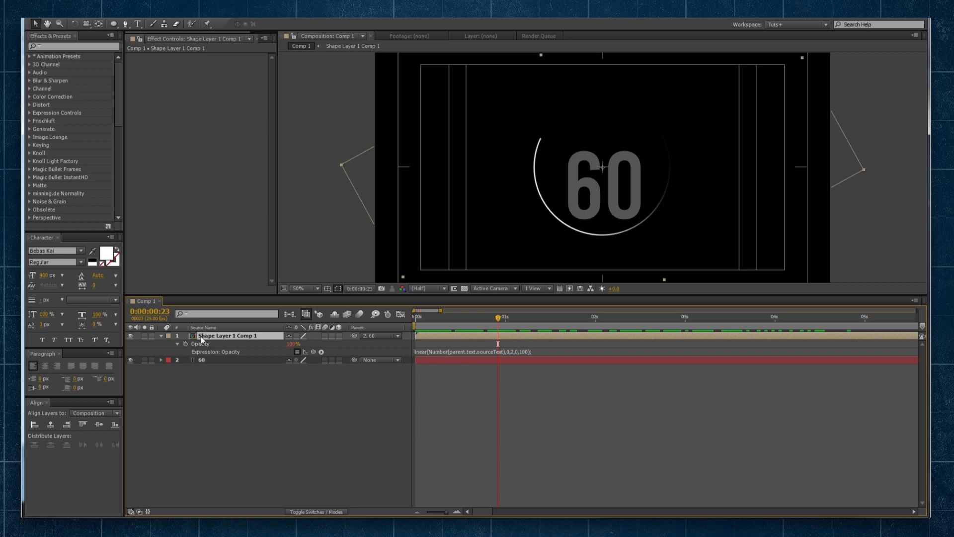
# Step: Duplicate the ring layer, scale the copy slightly smaller, and set its Rotation to 2x
pyautogui.hotkey('ctrl', 'd')
pyautogui.press('s')
pyautogui.moveTo(311, 343); pyautogui.dragTo(298, 343)
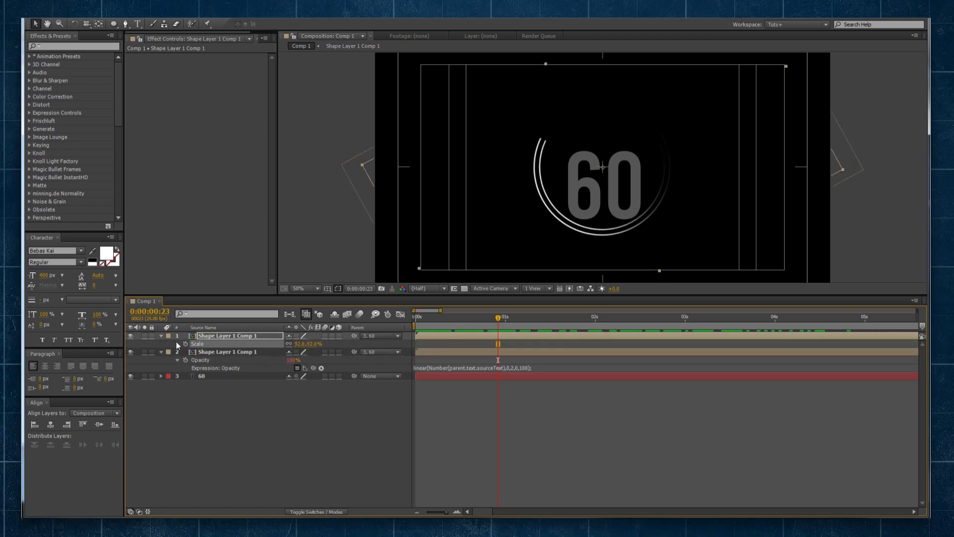
pyautogui.press('r')
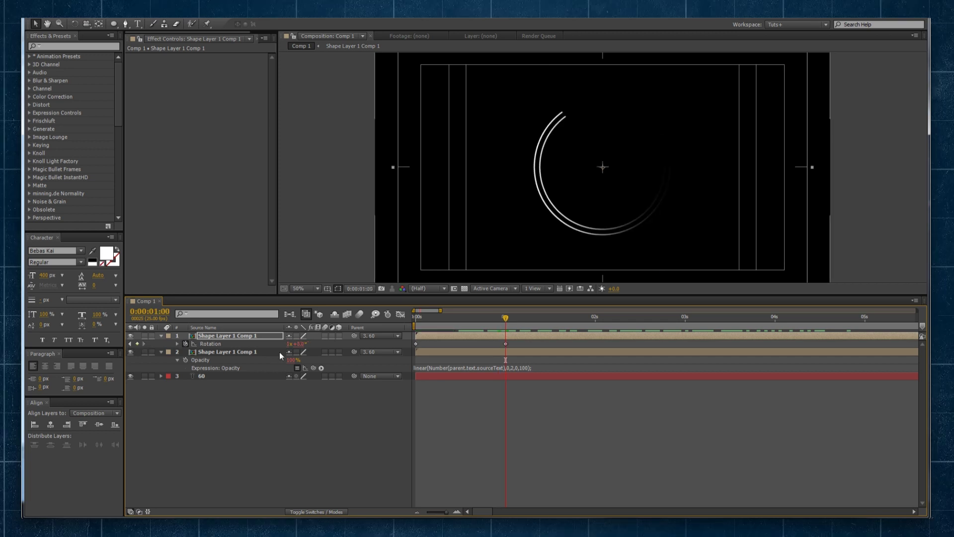
pyautogui.write('2')
pyautogui.press('Return')
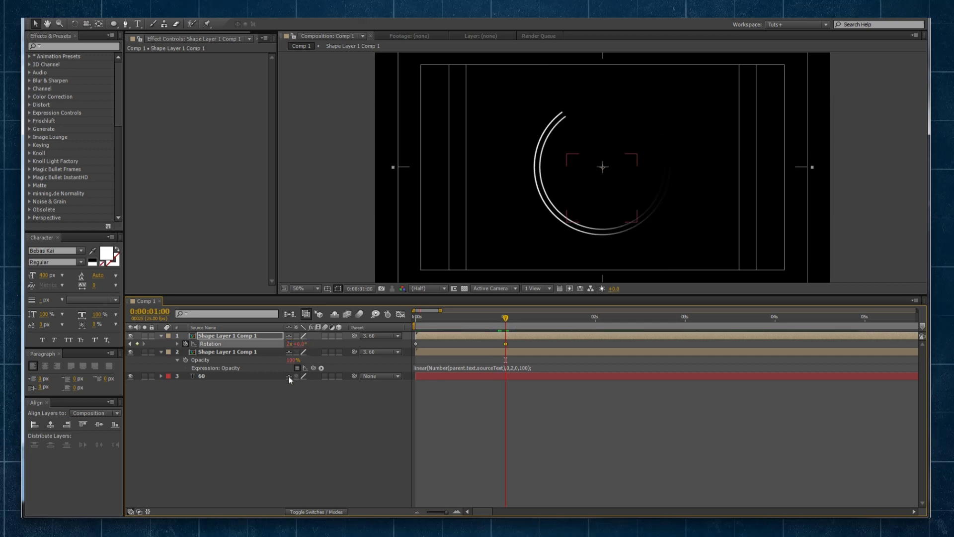
# Step: Preview the animation with both rotating rings around the countdown
pyautogui.click(413, 392)
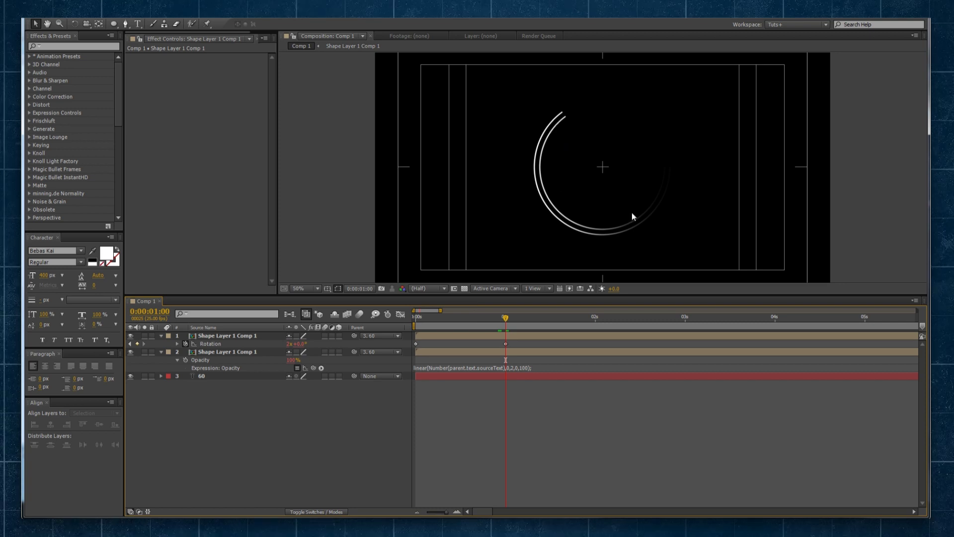
pyautogui.press('space')
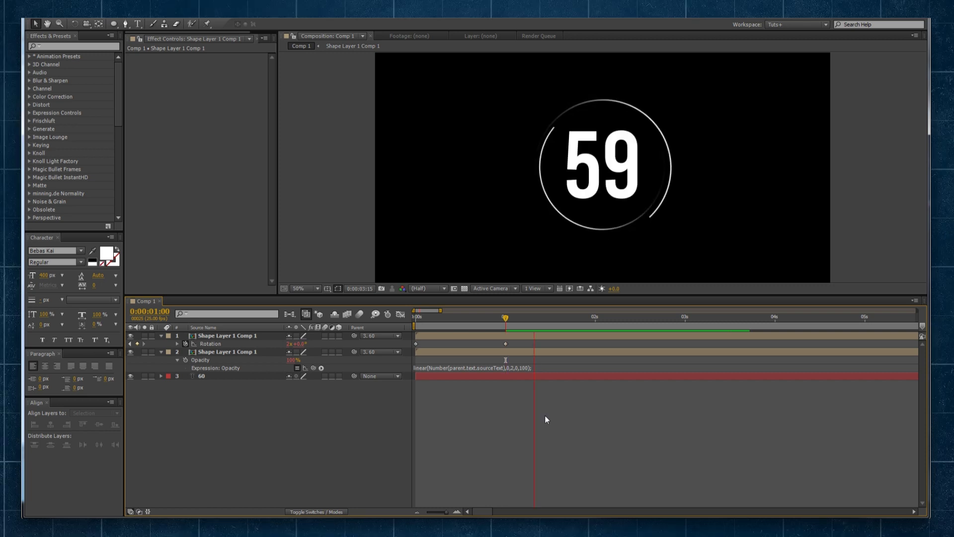
pyautogui.click(534, 358)
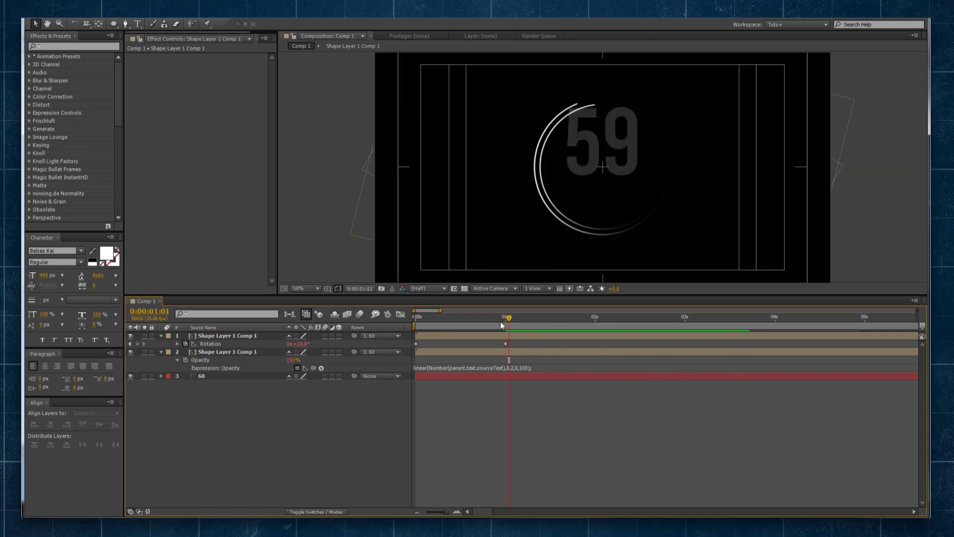
pyautogui.keyDown('shift'); pyautogui.click(533, 334); pyautogui.keyUp('shift')
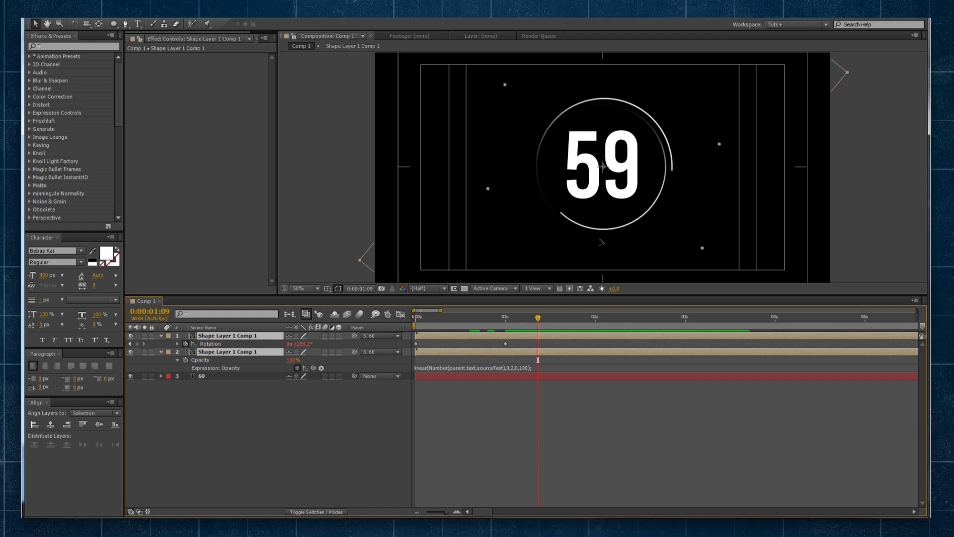
pyautogui.click(475, 397)
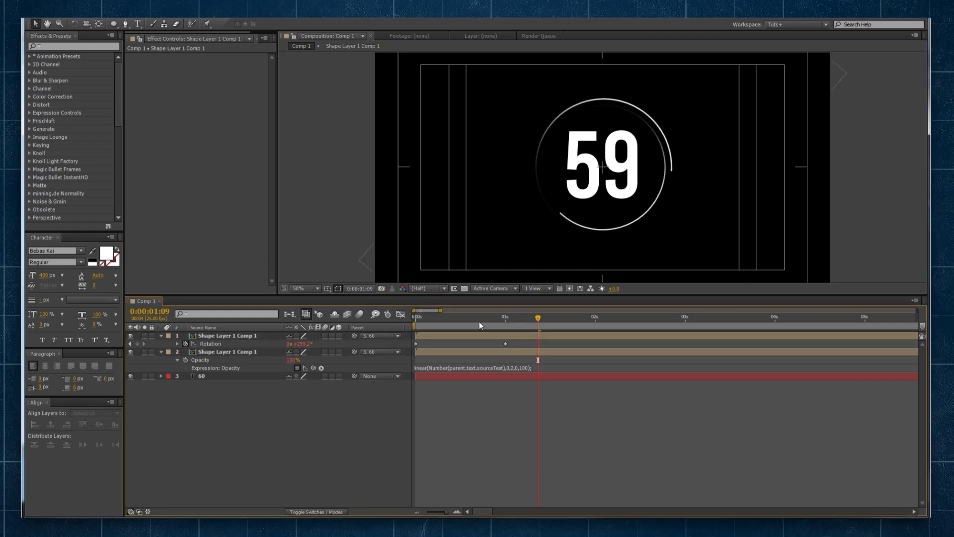
pyautogui.moveTo(479, 325); pyautogui.dragTo(616, 310)
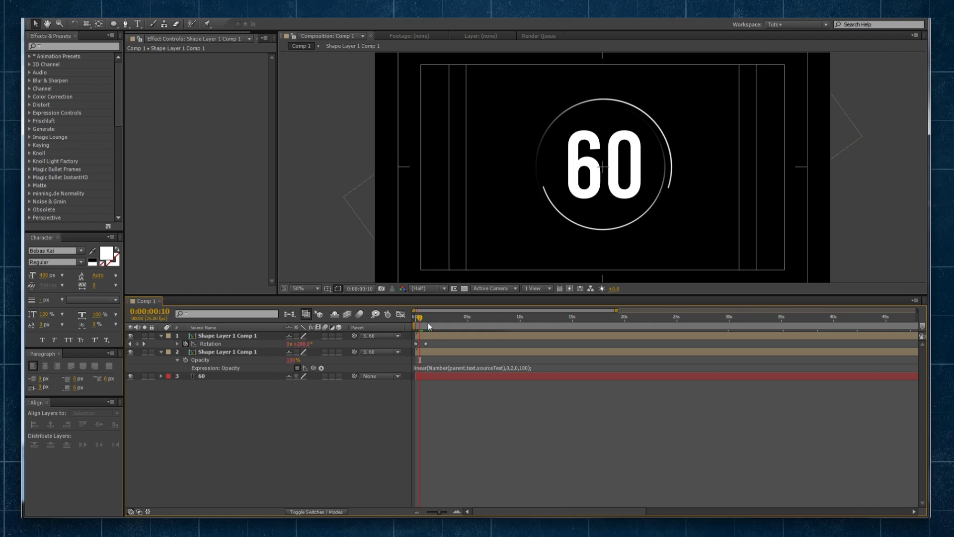
pyautogui.moveTo(428, 323); pyautogui.dragTo(506, 315)
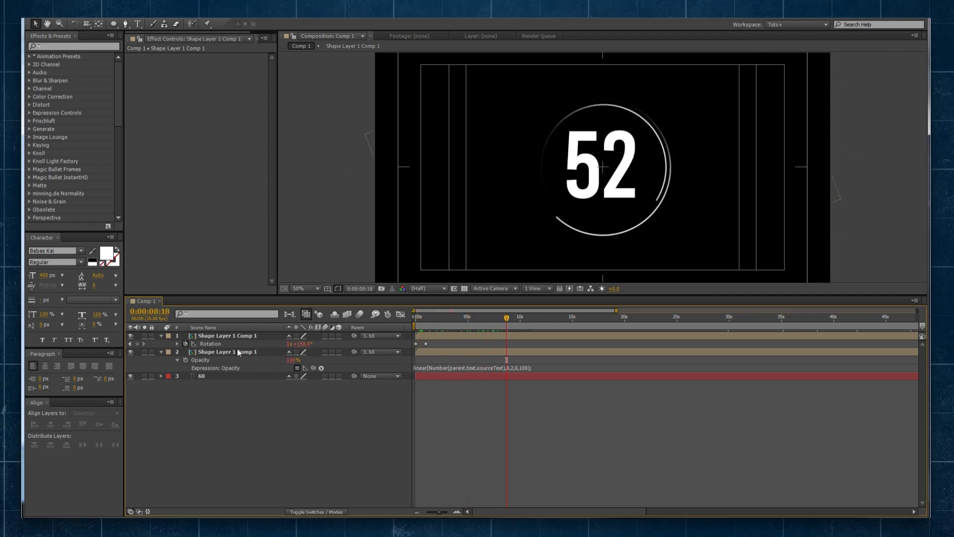
pyautogui.click(213, 376)
pyautogui.moveTo(626, 156); pyautogui.dragTo(513, 179)
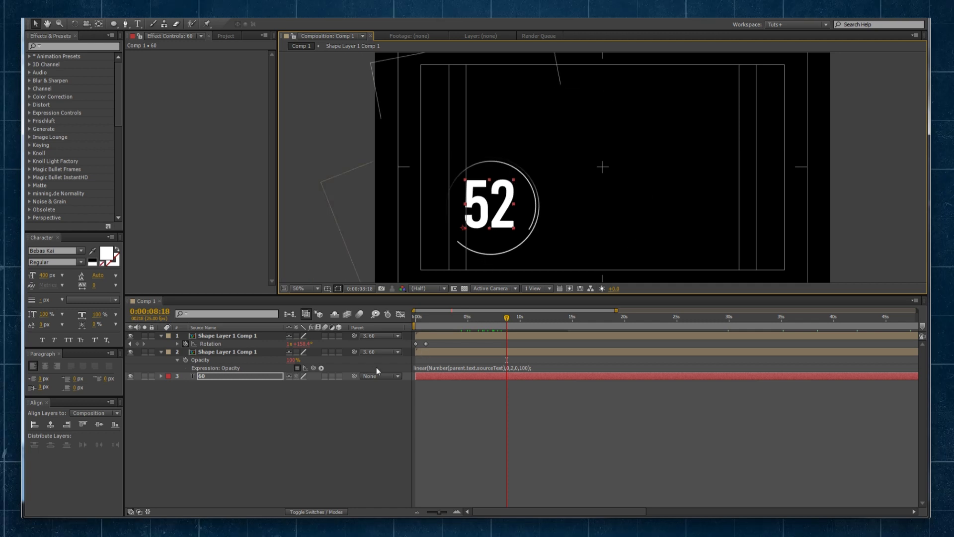
pyautogui.hotkey('ctrl', 'z')
pyautogui.hotkey('ctrl', 'z')
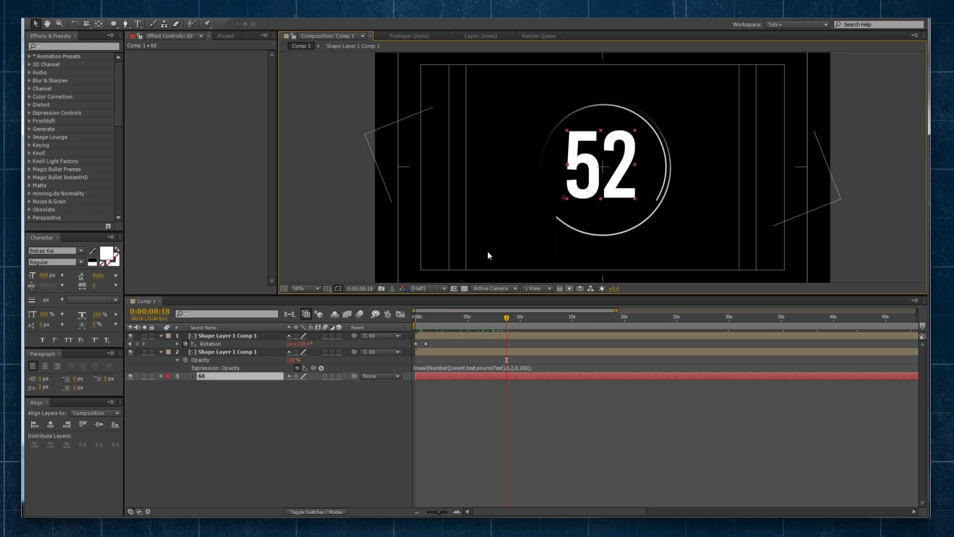
pyautogui.click(464, 288)
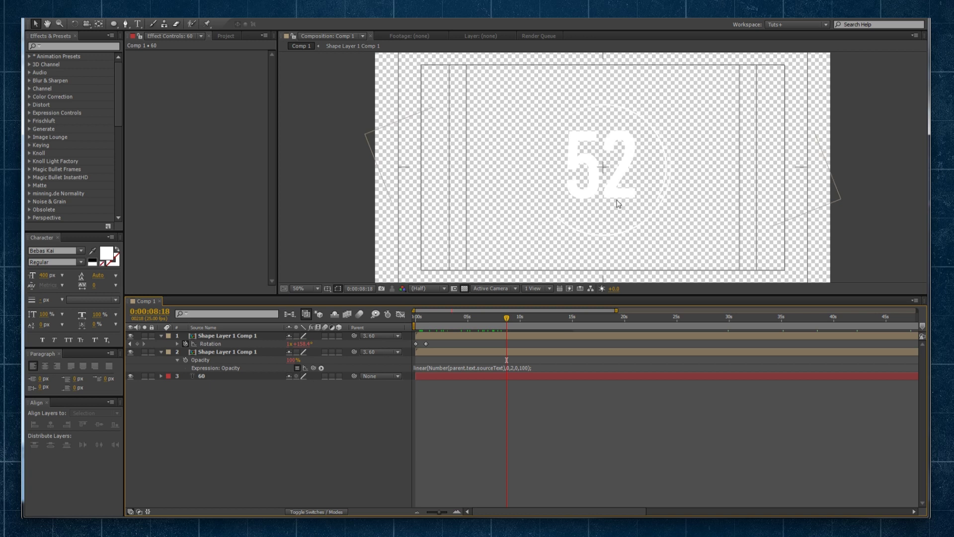
pyautogui.click(464, 288)
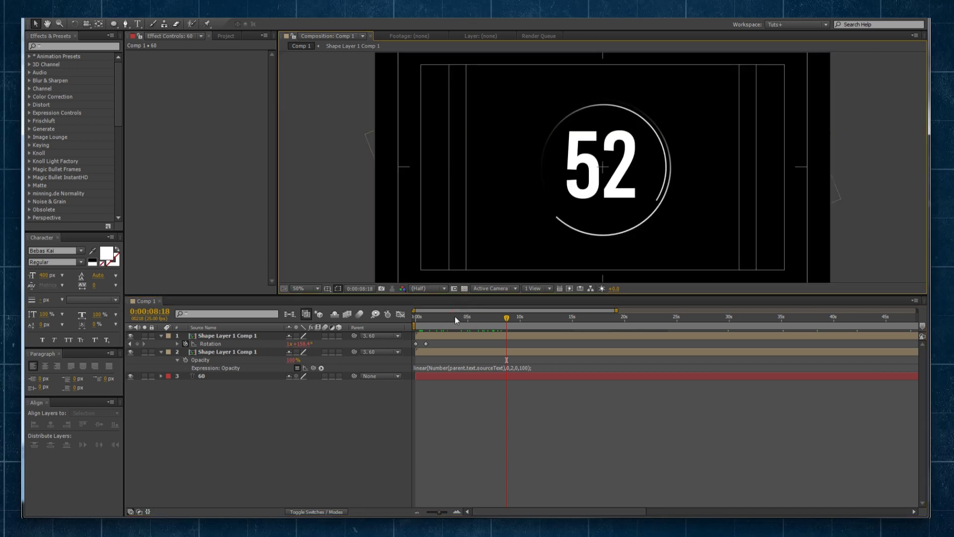